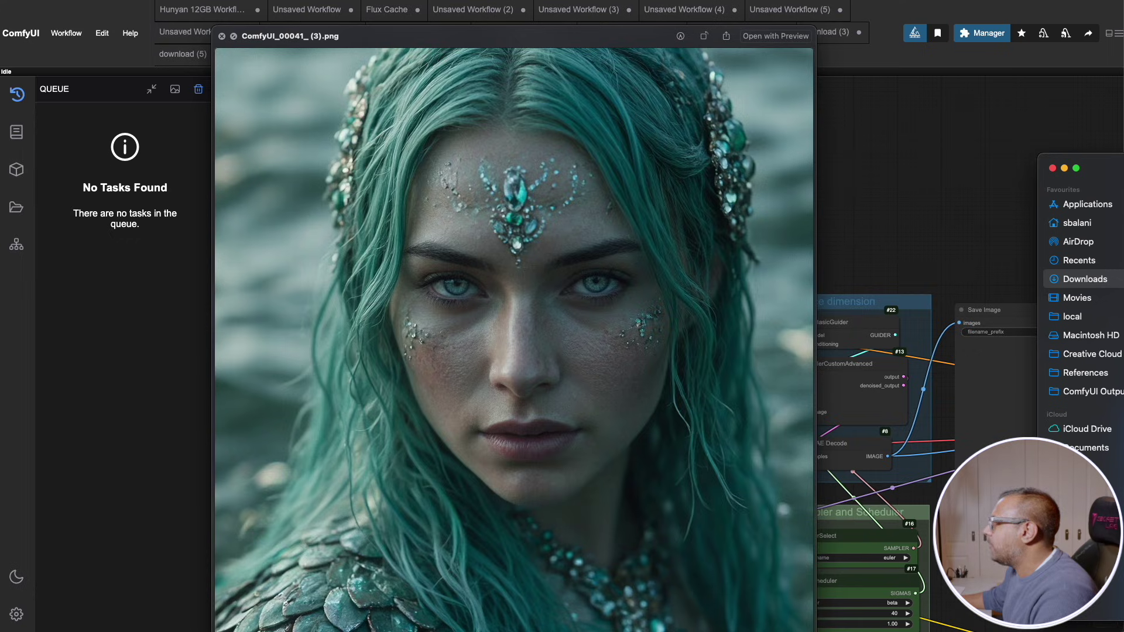
# Flip between the ComfyUI_00041, 00042 and 00043 siren portraits, then close the preview.
pyautogui.press('Down')
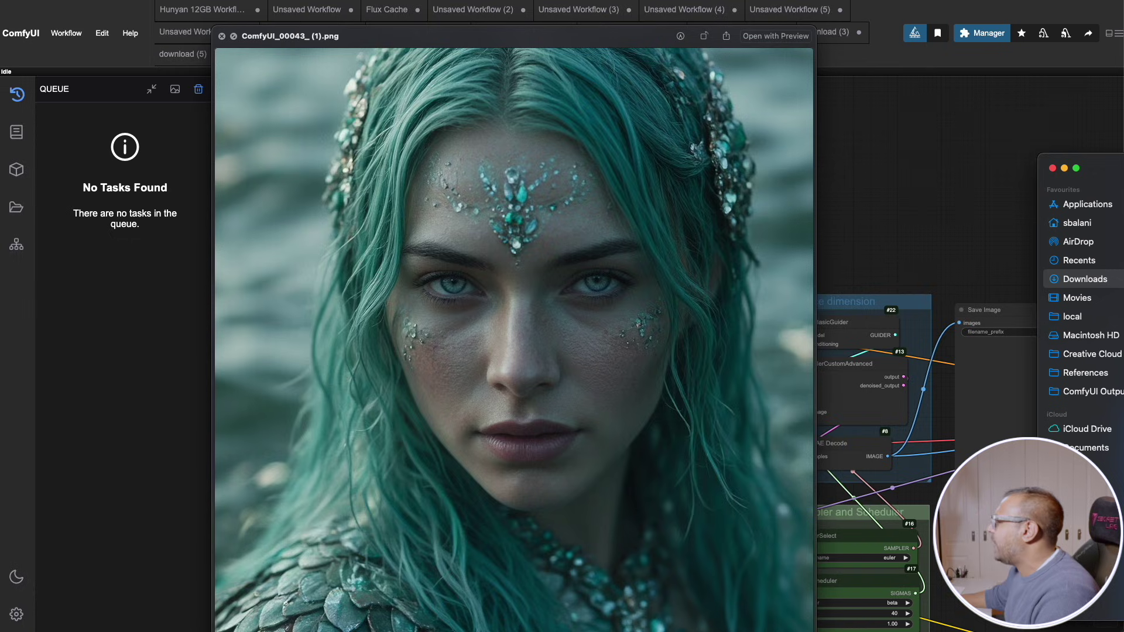
pyautogui.press('Up')
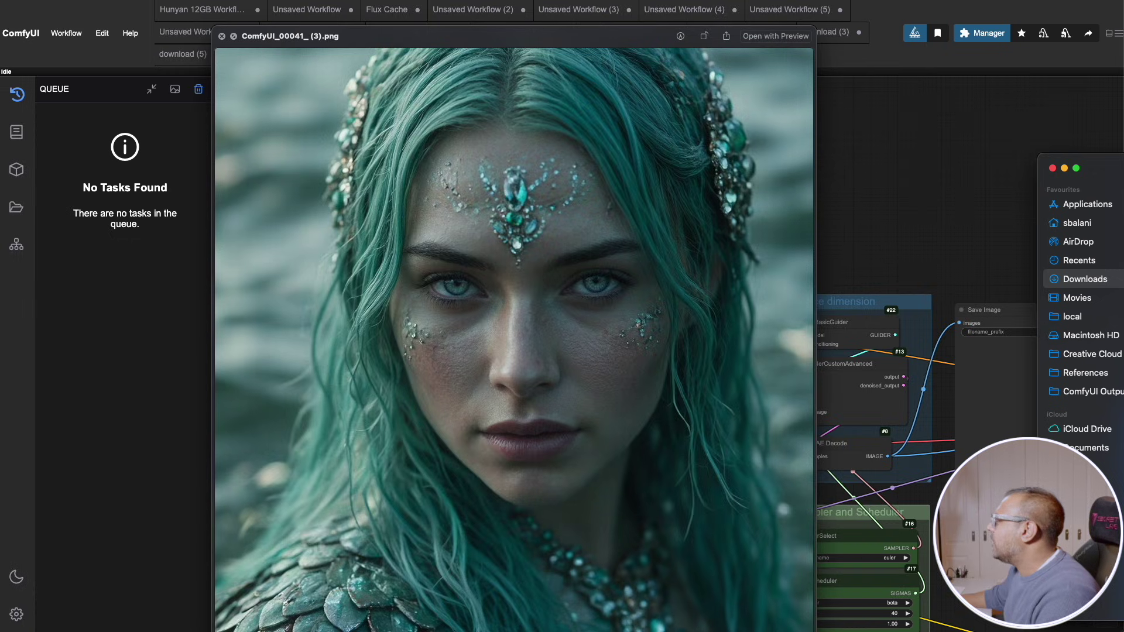
pyautogui.press('Down')
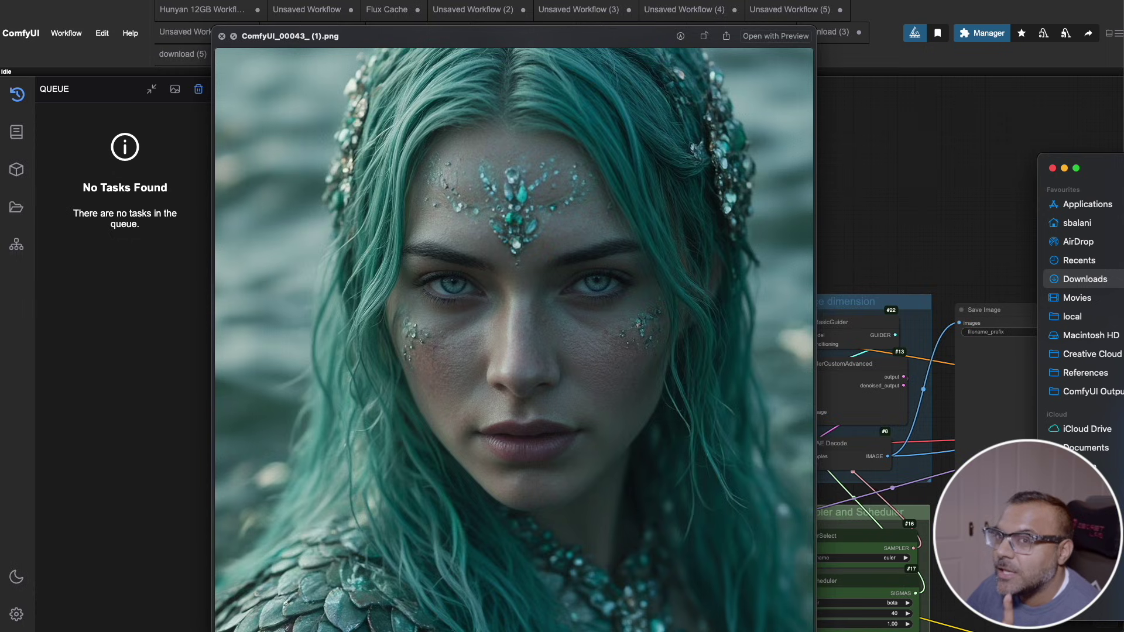
pyautogui.press('Down')
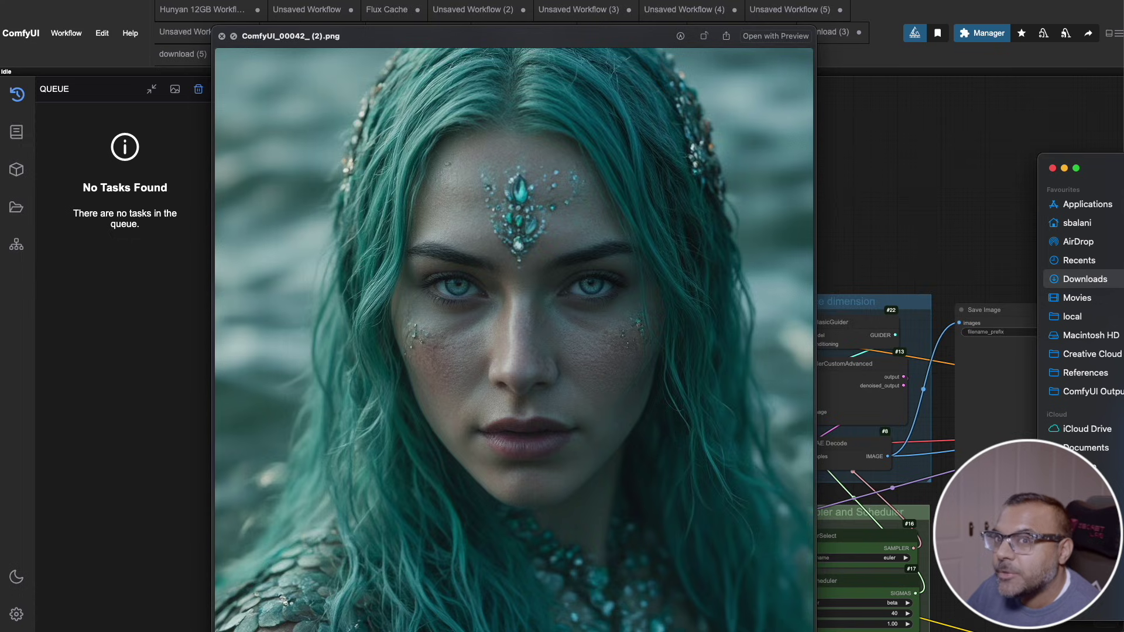
pyautogui.press('Down')
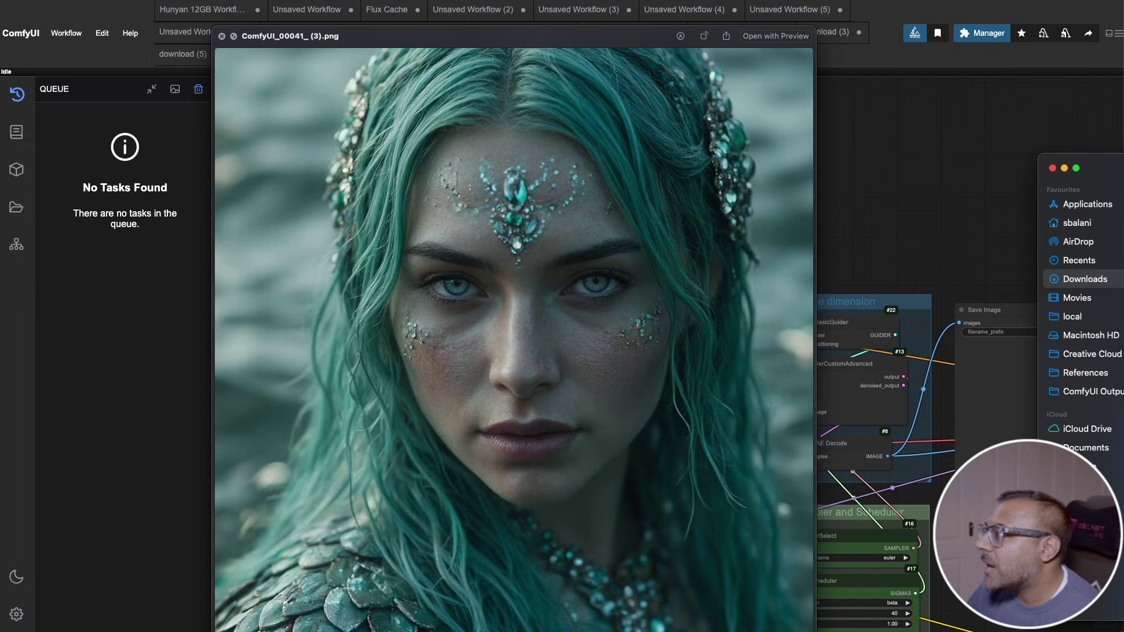
pyautogui.press('Up')
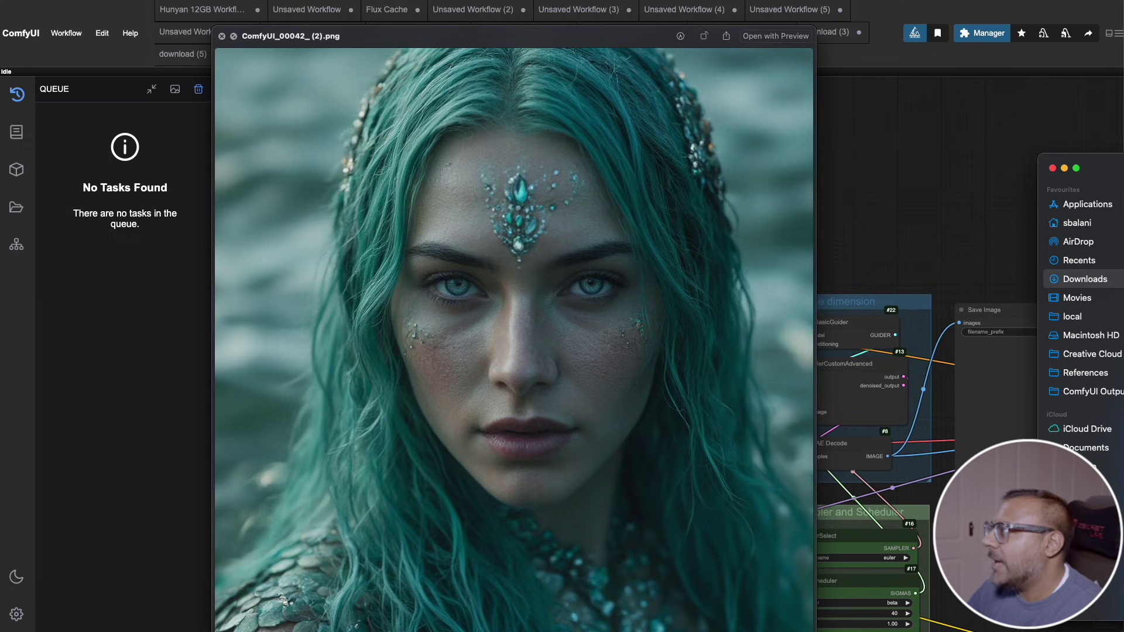
pyautogui.press('Down')
pyautogui.press('Up')
pyautogui.press('Down')
pyautogui.press('Up')
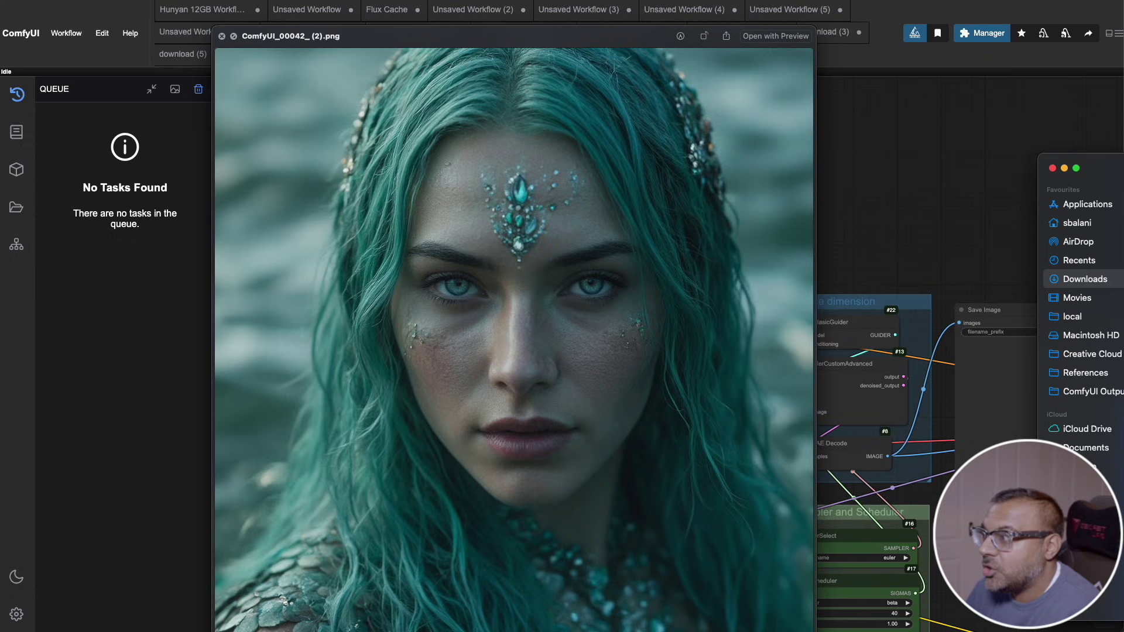
pyautogui.click(221, 36)
pyautogui.scroll(5, 552, 234)
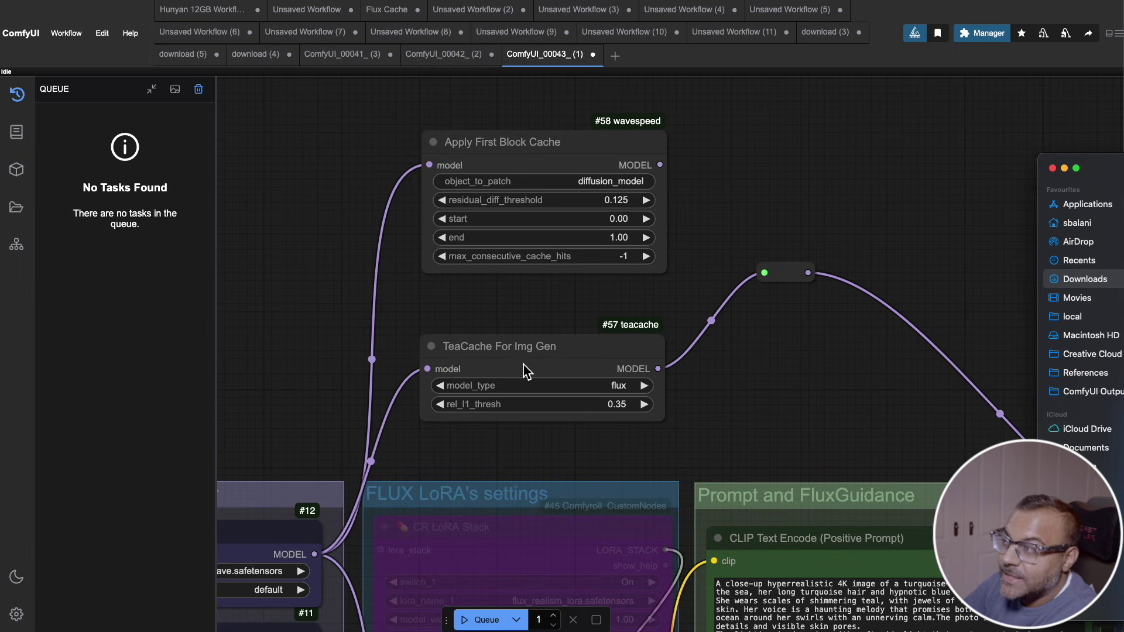
# Set TeaCache rel_l1_thresh to 0.24 and residual_diff_threshold to 0.147, then shift TeaCache up-left.
pyautogui.moveTo(608, 407); pyautogui.dragTo(602, 414)
pyautogui.click(609, 206)
pyautogui.moveTo(609, 206); pyautogui.dragTo(632, 220)
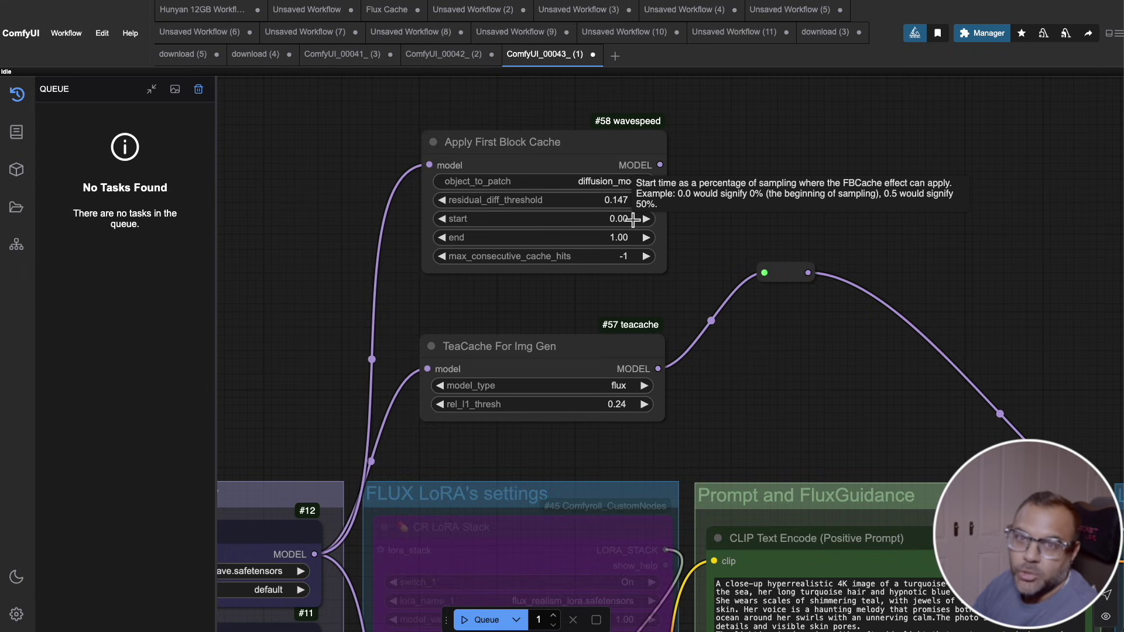
pyautogui.moveTo(734, 245); pyautogui.dragTo(792, 178)
pyautogui.moveTo(678, 286); pyautogui.dragTo(555, 250)
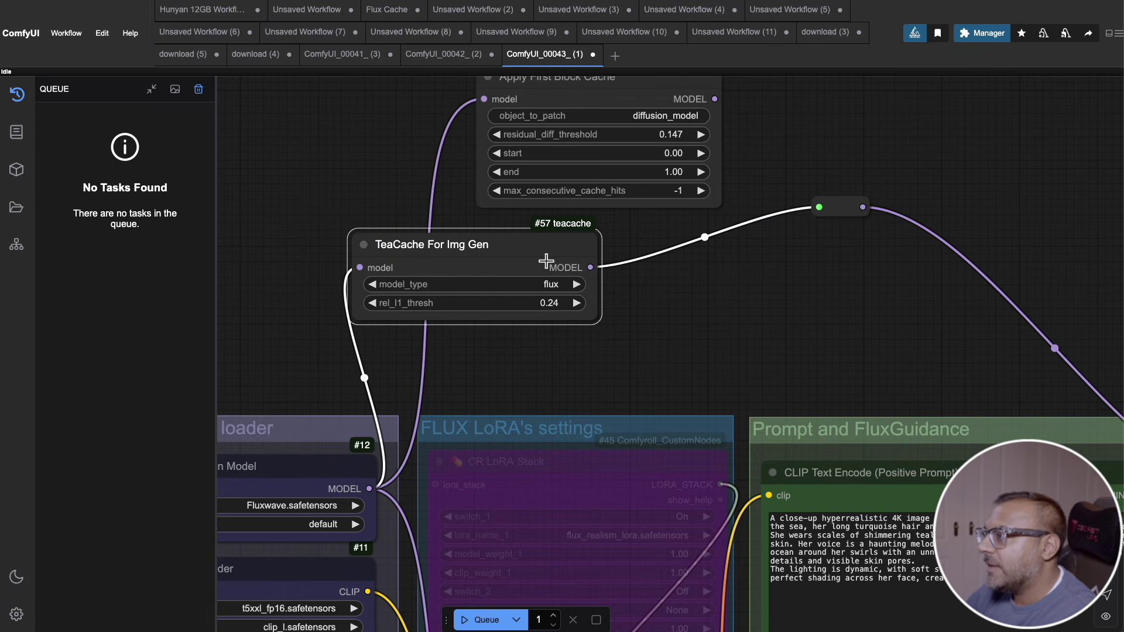
# Search 'tea' to add TeaCache For Vid Gen and HunyuanVideo TeaCache beside the image TeaCache node.
pyautogui.doubleClick(704, 305)
pyautogui.write('tea')
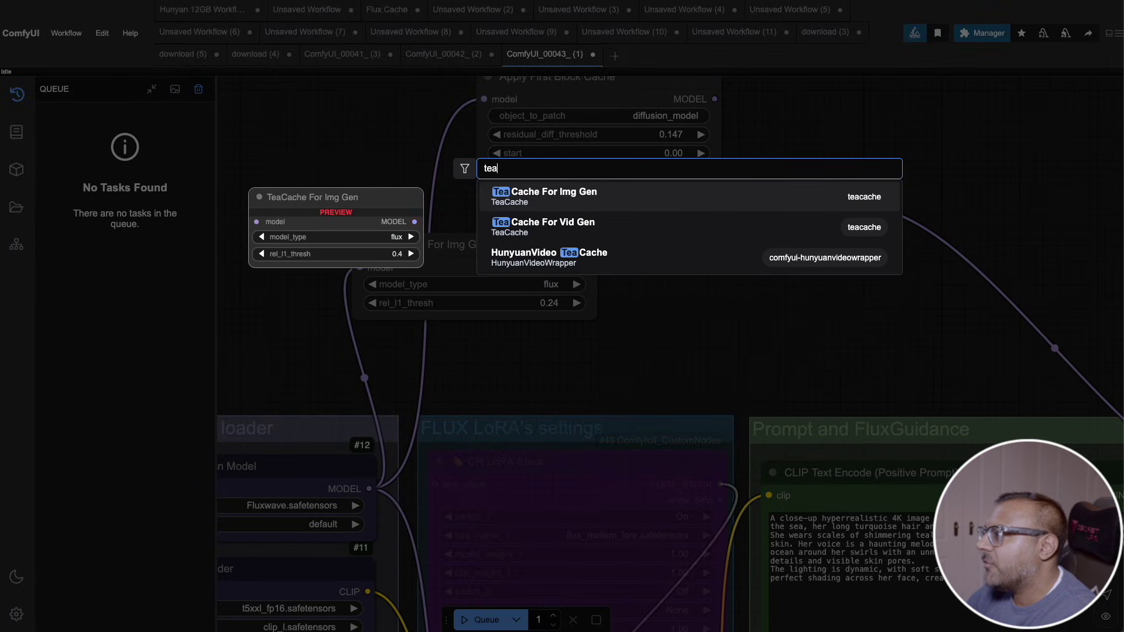
pyautogui.click(597, 254)
pyautogui.moveTo(819, 310); pyautogui.dragTo(726, 243)
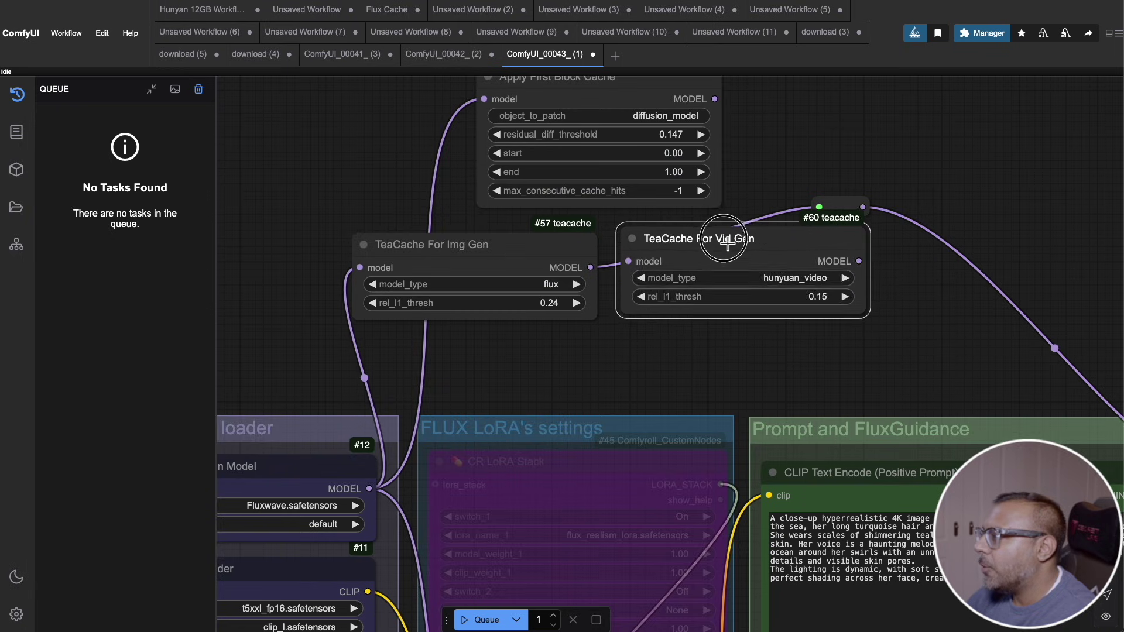
pyautogui.doubleClick(907, 310)
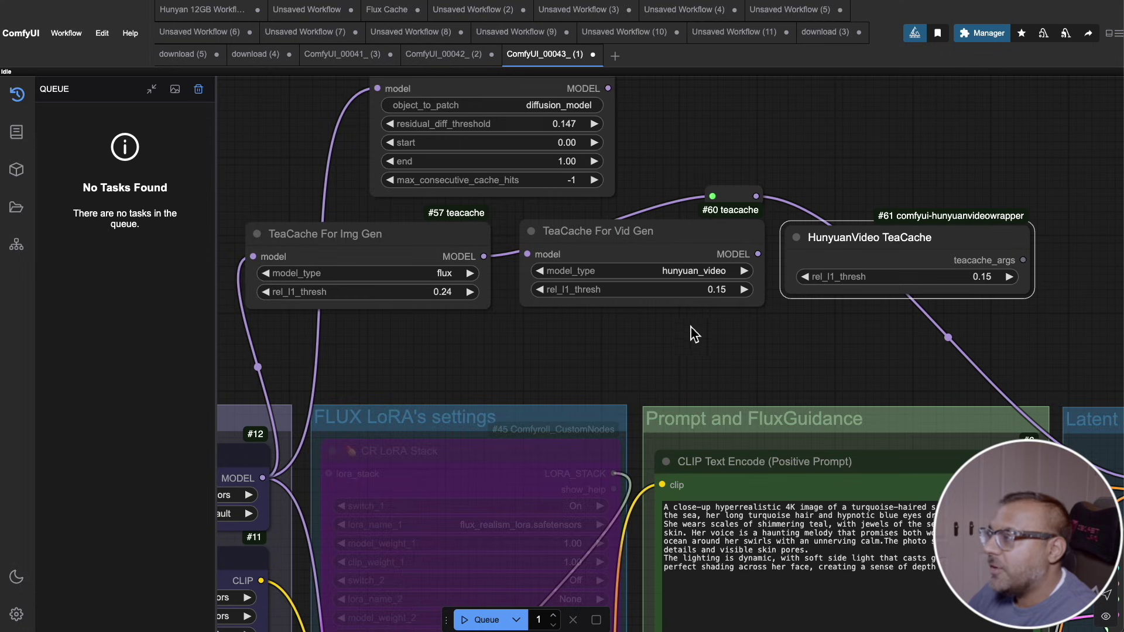
pyautogui.moveTo(379, 203); pyautogui.dragTo(436, 184)
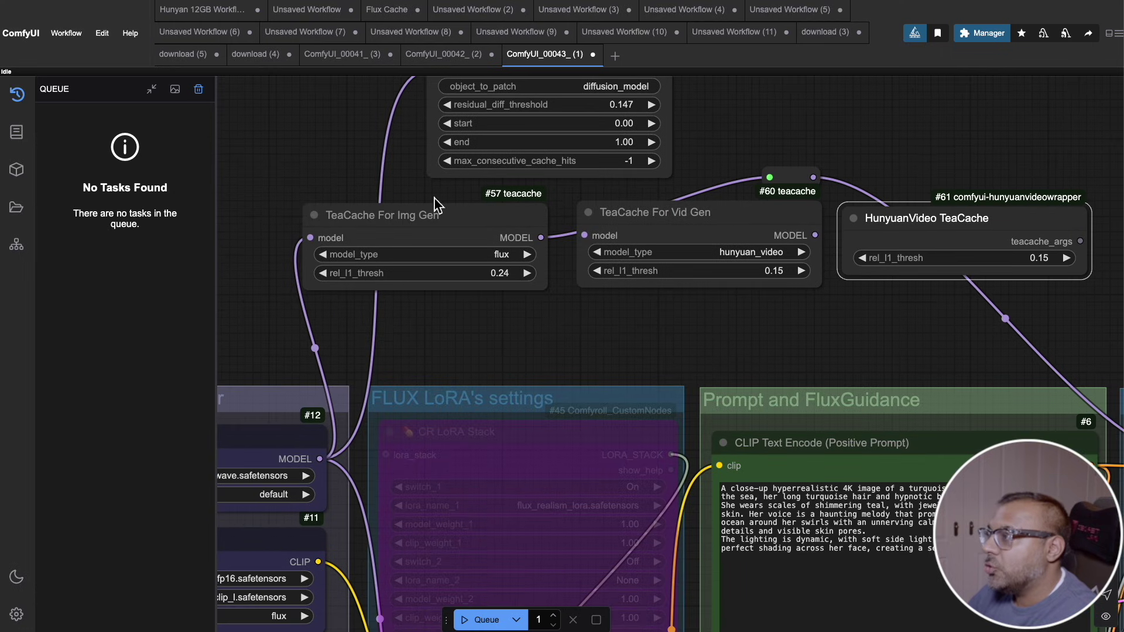
# Reposition the Compile Model+ node and link Apply First Block Cache's MODEL output into it.
pyautogui.scroll(5, 738, 205)
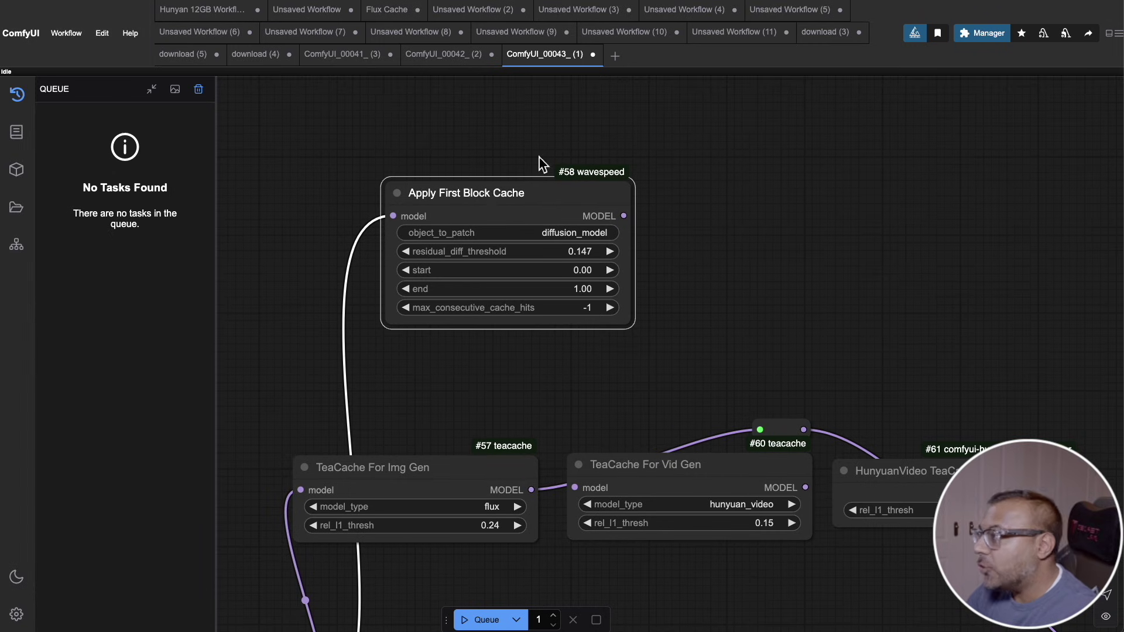
pyautogui.scroll(3, 725, 454)
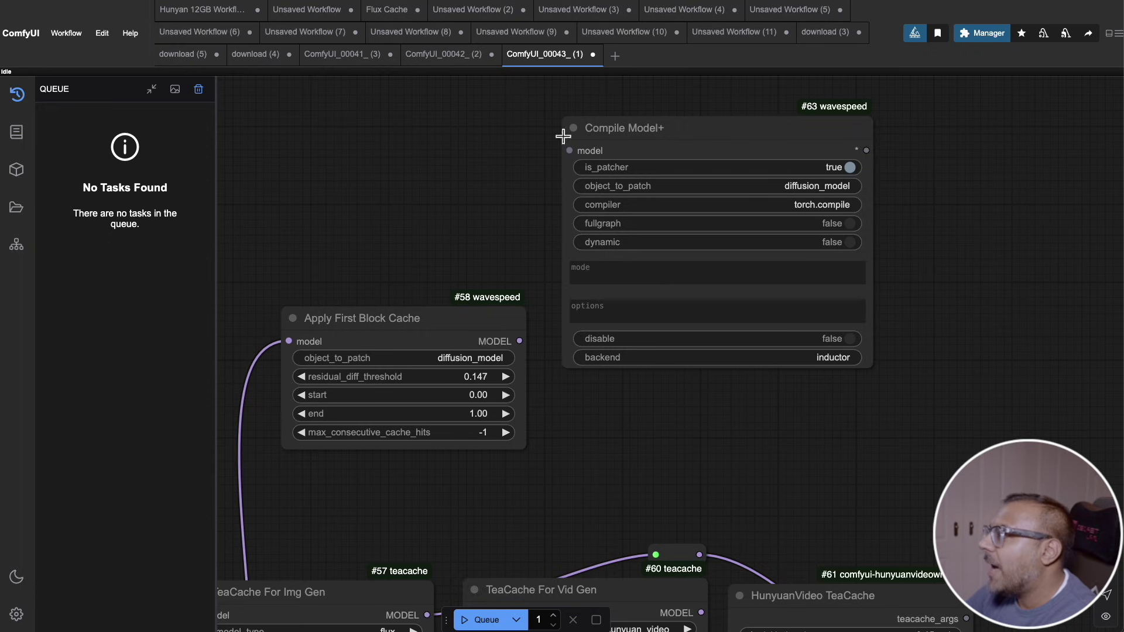
pyautogui.rightClick(820, 451)
pyautogui.click(697, 393)
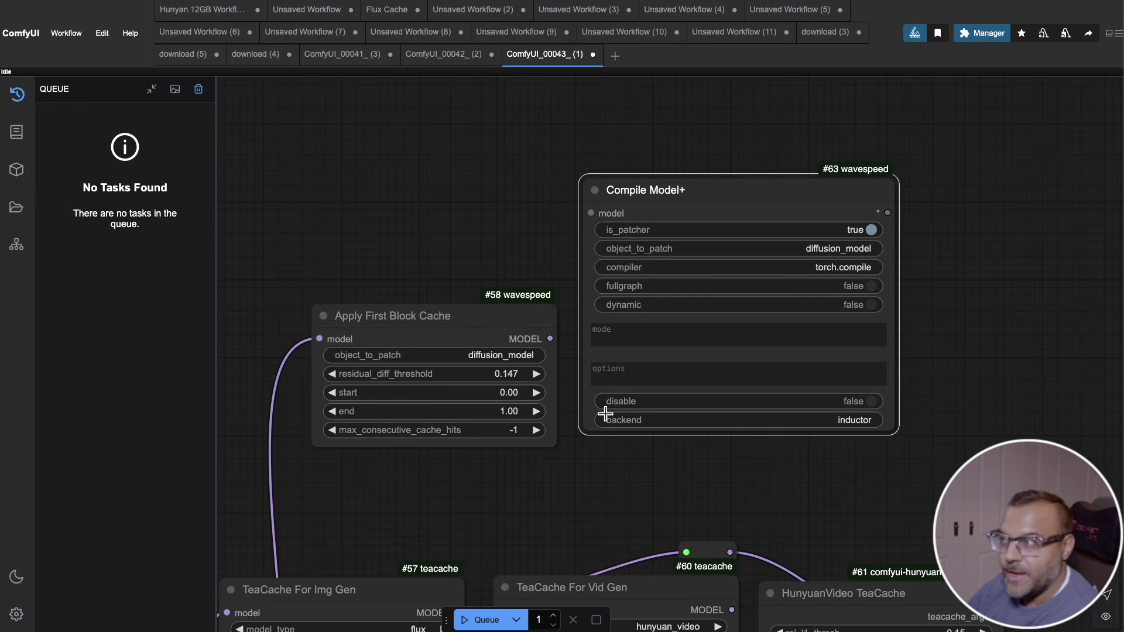
pyautogui.moveTo(734, 196); pyautogui.dragTo(772, 173)
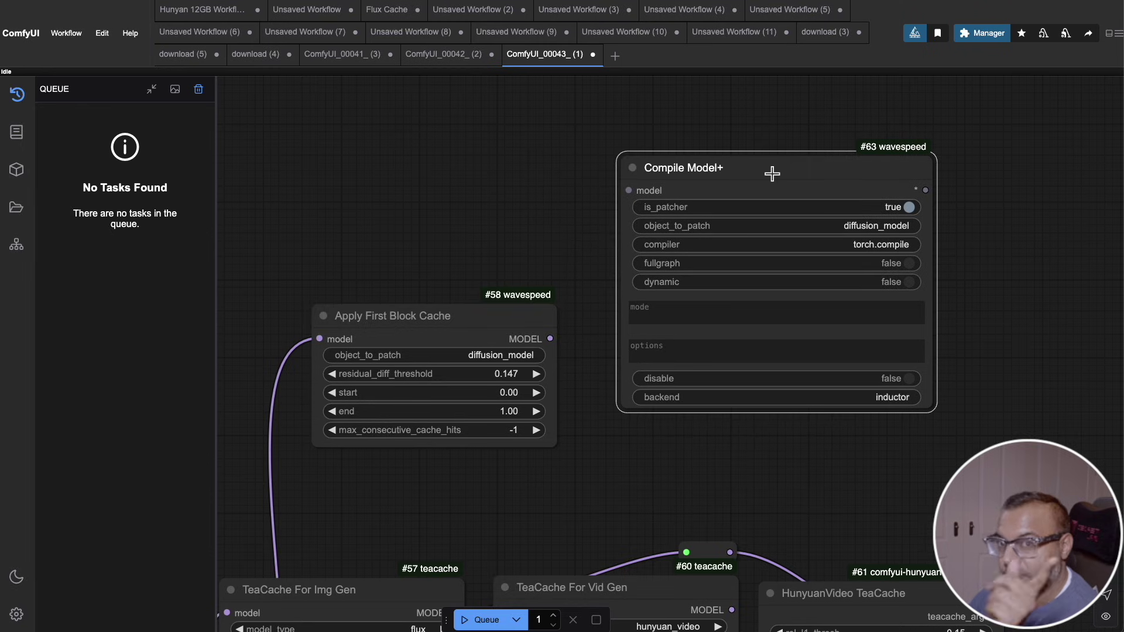
pyautogui.moveTo(744, 173); pyautogui.dragTo(728, 306)
pyautogui.scroll(-5, 539, 213)
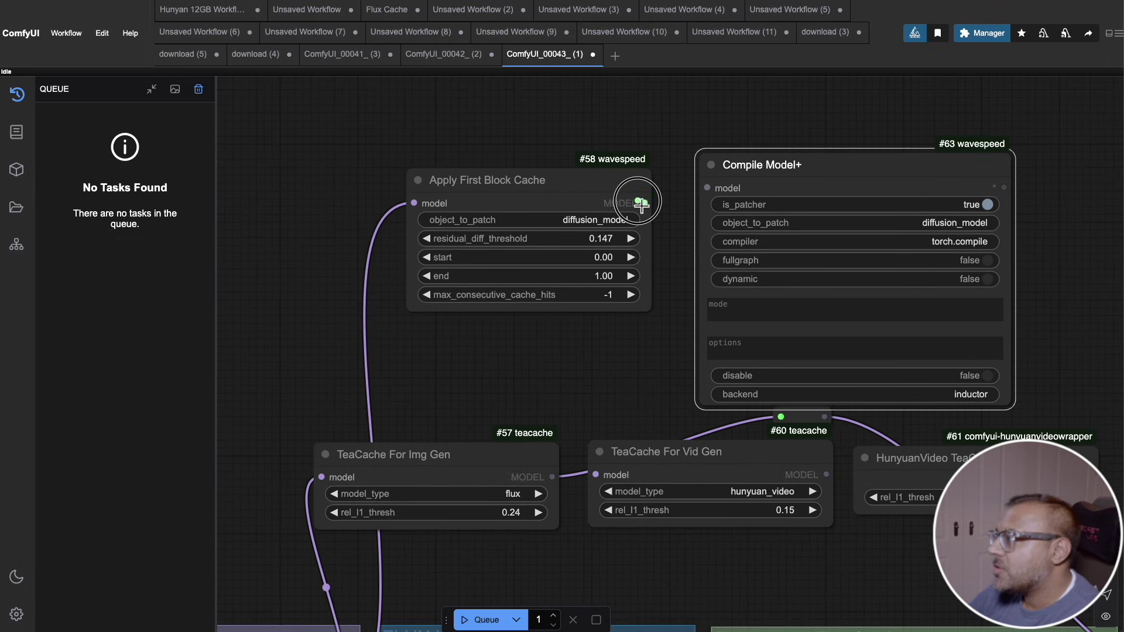
pyautogui.moveTo(644, 203); pyautogui.dragTo(706, 187)
pyautogui.moveTo(969, 222); pyautogui.dragTo(959, 184)
pyautogui.scroll(-5, 994, 189)
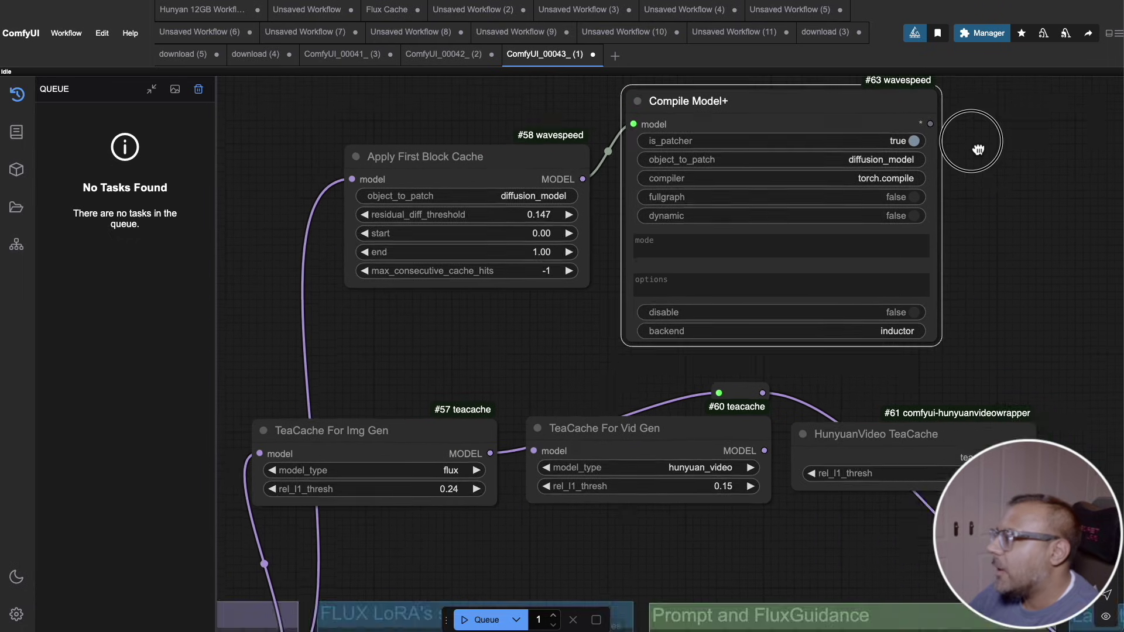
pyautogui.scroll(2, 408, 119)
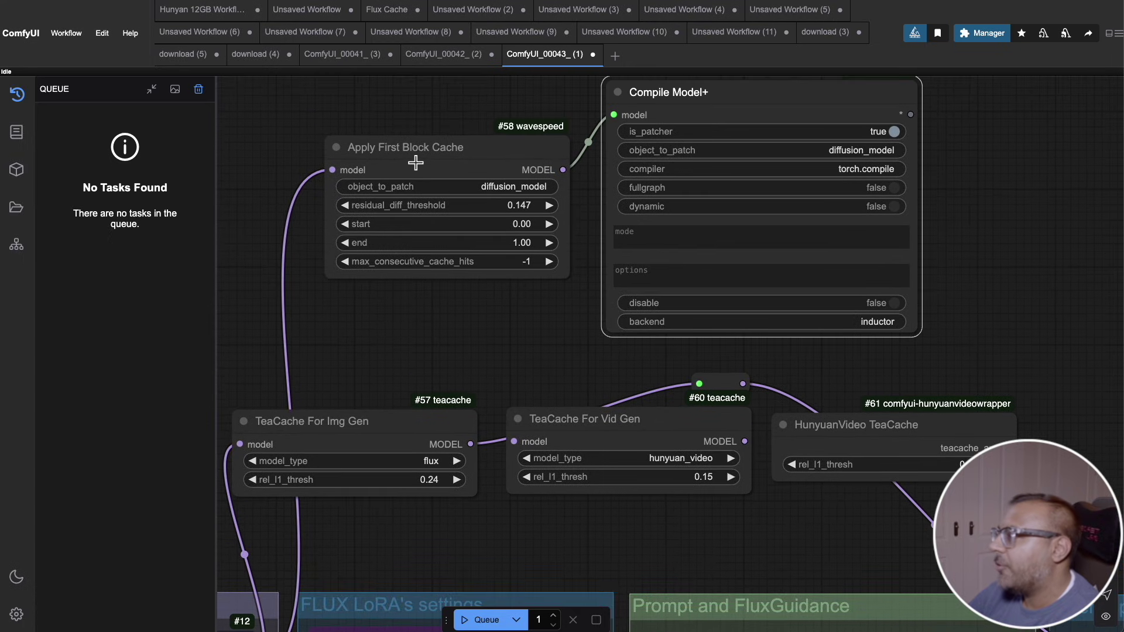
# Undo the Compile Model+ link to restore the earlier graph layout.
pyautogui.hotkey('ctrl', 'z')
pyautogui.hotkey('ctrl', 'z')
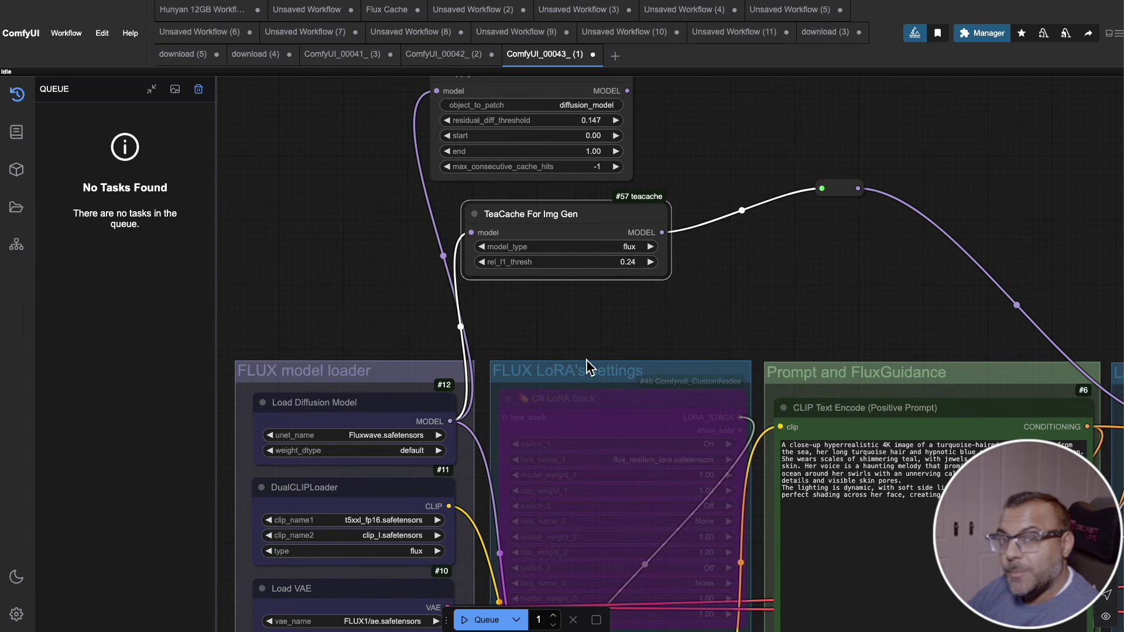
pyautogui.scroll(-4, 402, 326)
pyautogui.scroll(2, 371, 234)
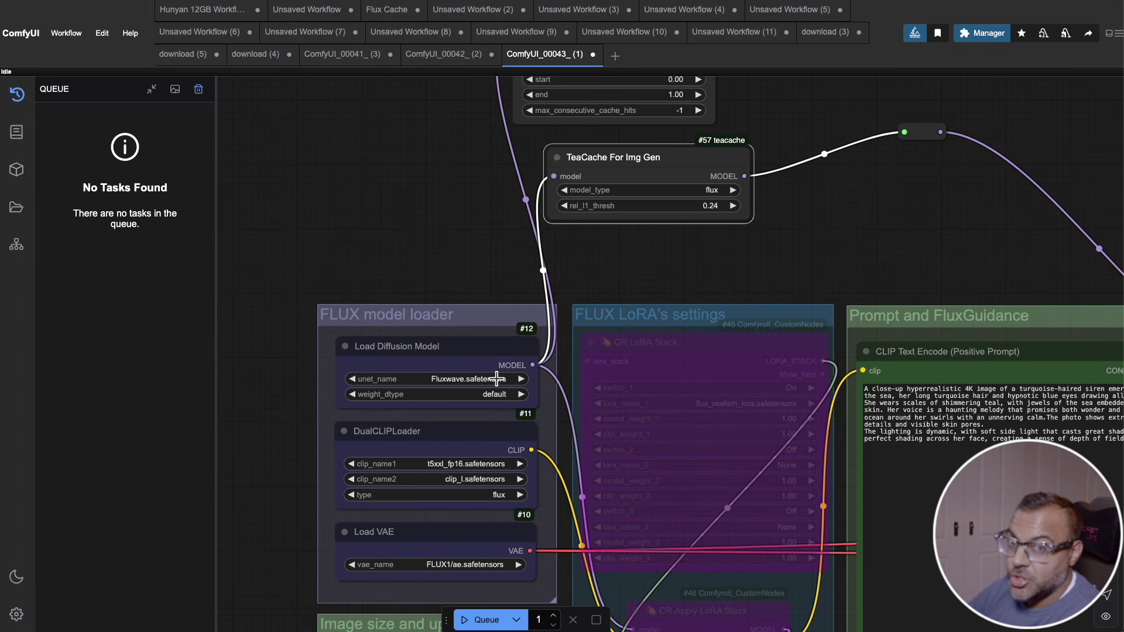
# Nudge TeaCache For Img Gen left while panning across the wavespeed, sampler and Save Image nodes.
pyautogui.moveTo(436, 255); pyautogui.dragTo(255, 329)
pyautogui.moveTo(394, 243); pyautogui.dragTo(372, 239)
pyautogui.moveTo(501, 290); pyautogui.dragTo(534, 328)
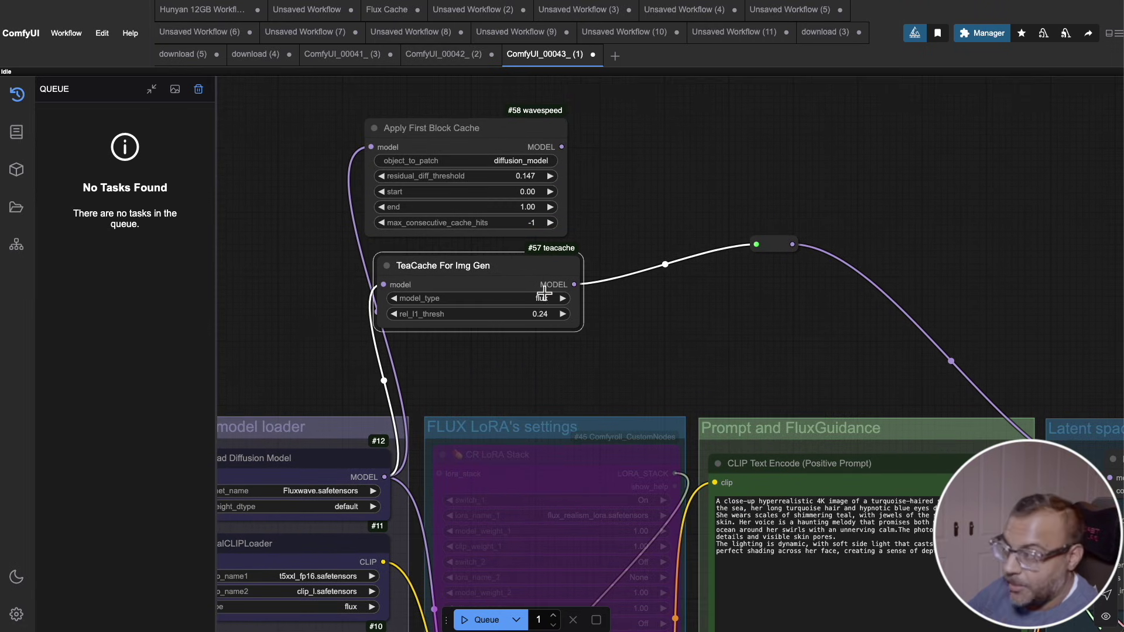
pyautogui.scroll(-3, 544, 294)
pyautogui.moveTo(785, 243); pyautogui.dragTo(542, 199)
pyautogui.hscroll(5, 704, 174)
# Switch to the Hunyan 12GB Workflow tab and scroll its canvas to the right.
pyautogui.click(202, 9)
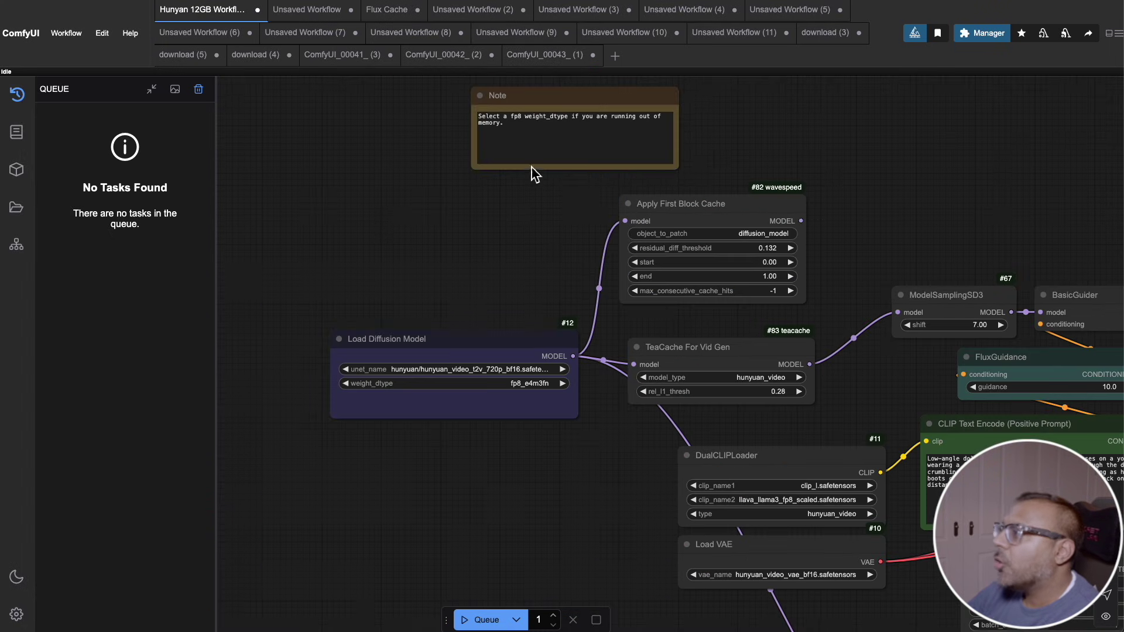
pyautogui.hscroll(5, 781, 207)
pyautogui.hscroll(5, 770, 198)
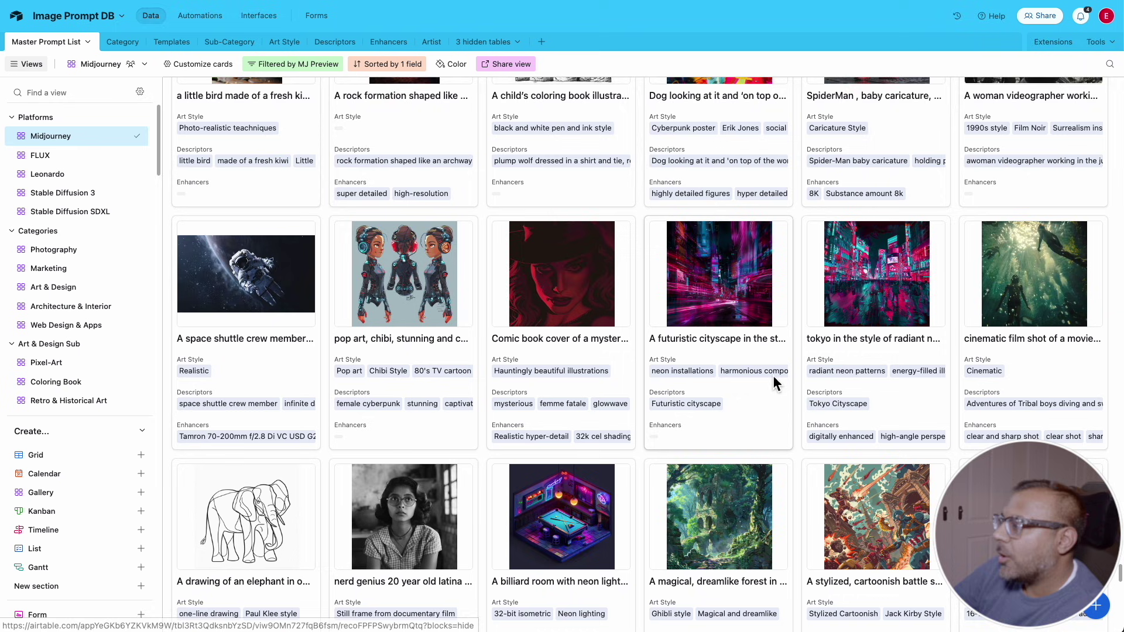
# Scroll down the Image Prompt DB sidebar and switch the gallery to the Character Art view.
pyautogui.scroll(-4, 772, 377)
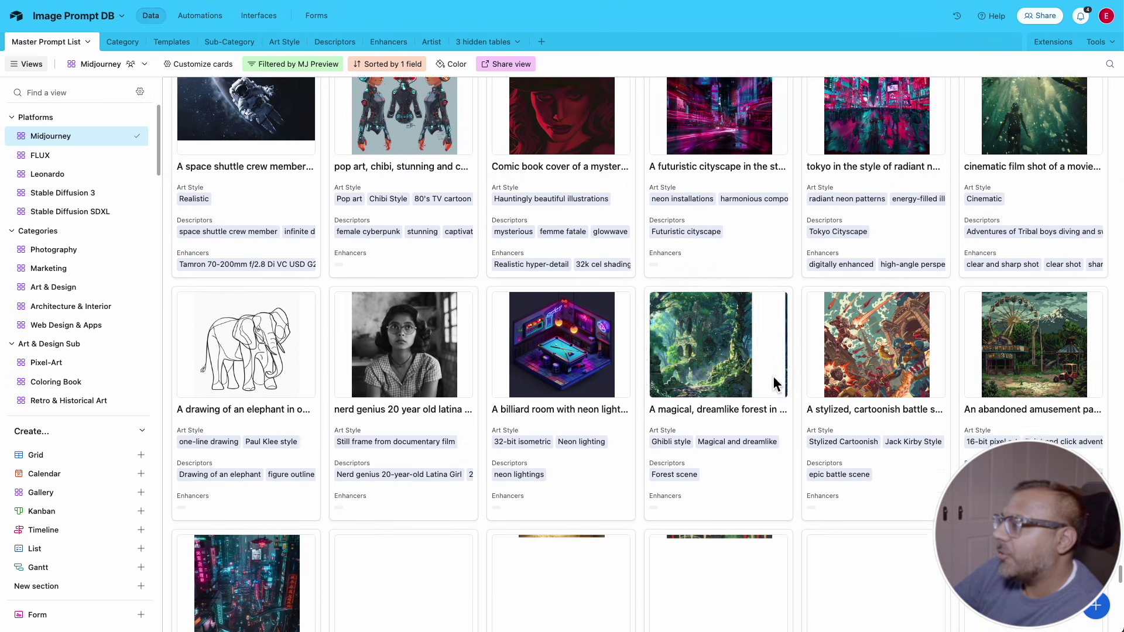
pyautogui.scroll(-5, 773, 377)
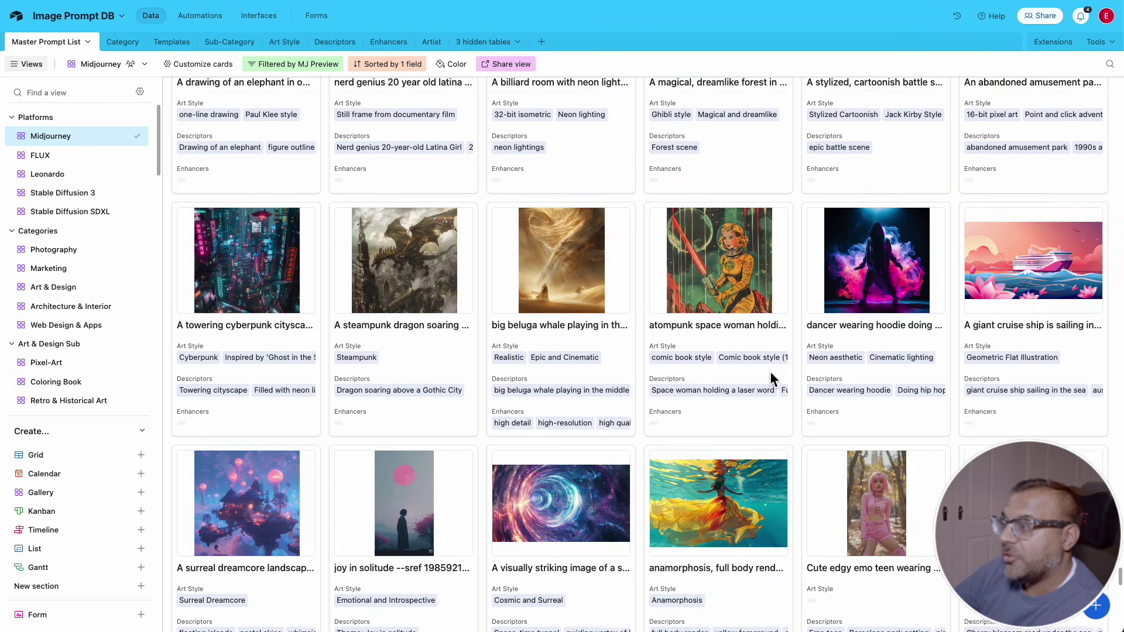
pyautogui.scroll(-6, 770, 380)
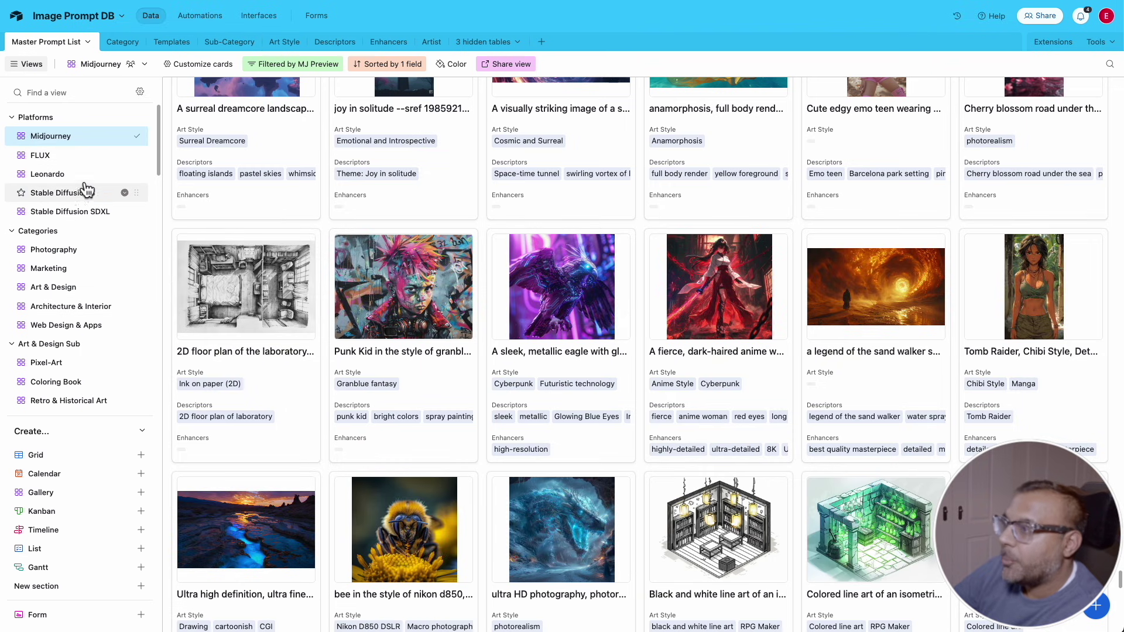
pyautogui.scroll(-4, 82, 318)
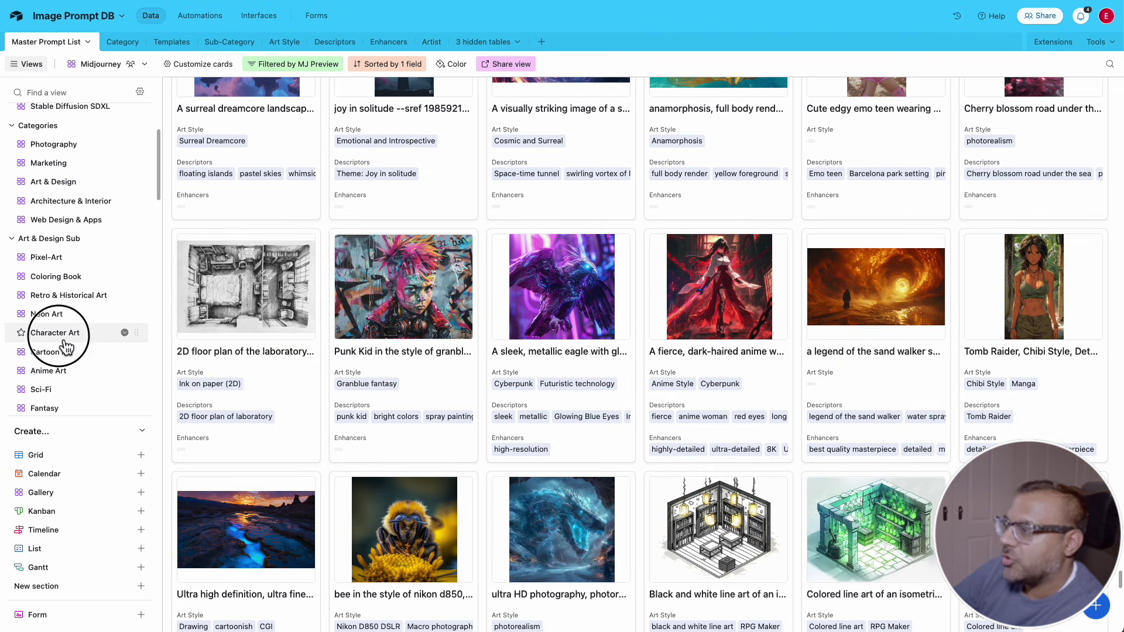
pyautogui.click(59, 333)
pyautogui.scroll(-2, 679, 423)
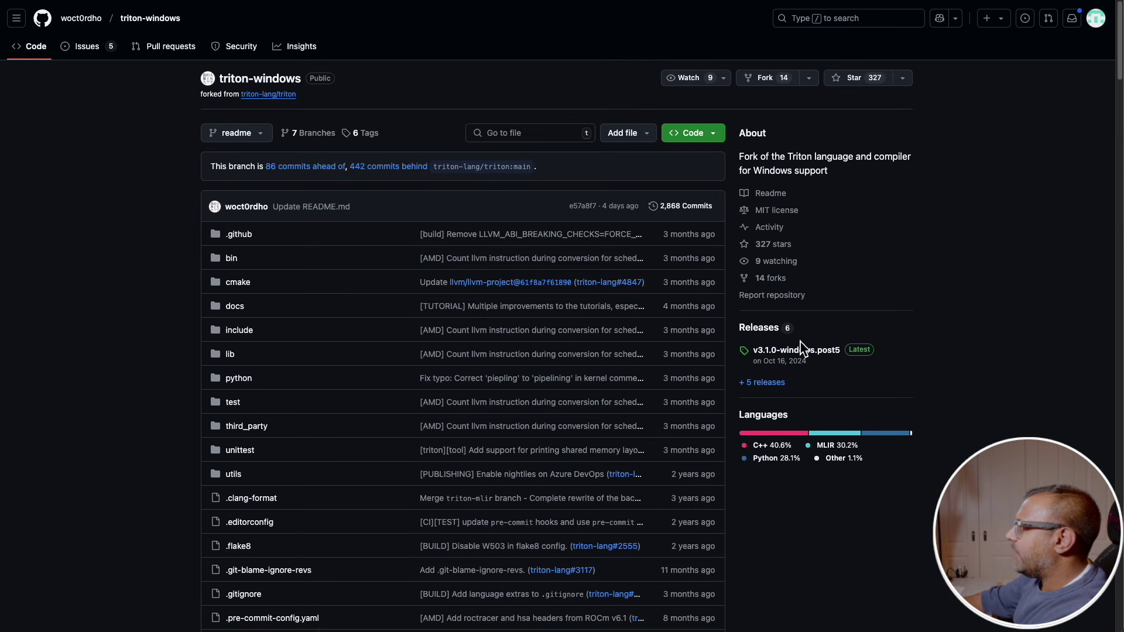
# Open the triton-windows Releases page from the repository sidebar.
pyautogui.click(771, 335)
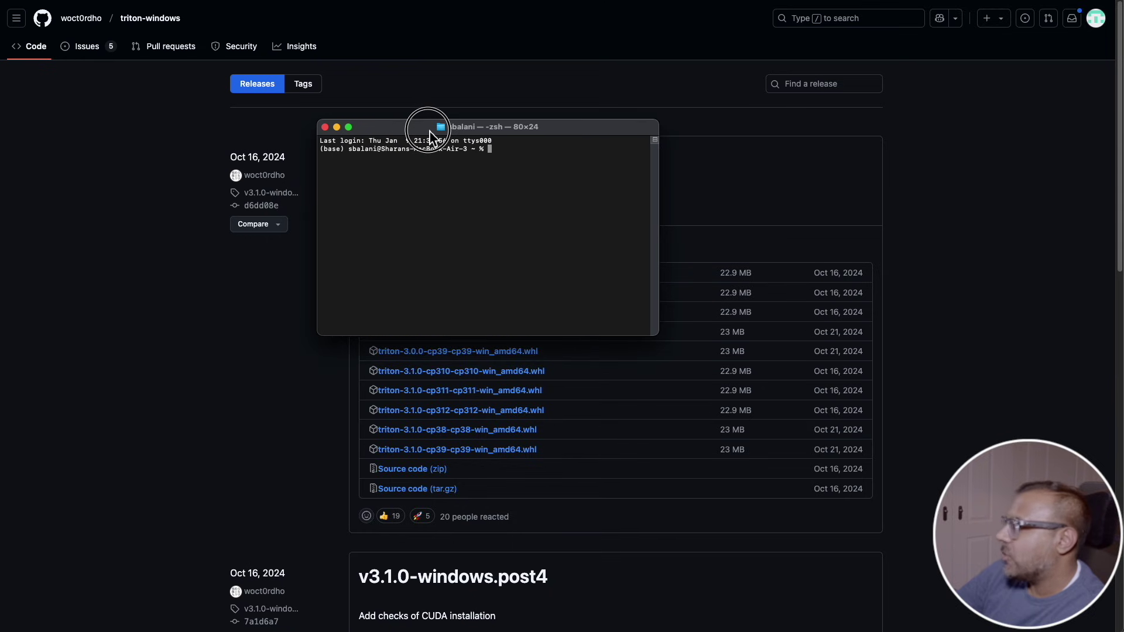
# Run python --version in the terminal and select the reported version 3.11.5.
pyautogui.moveTo(414, 120); pyautogui.dragTo(354, 134)
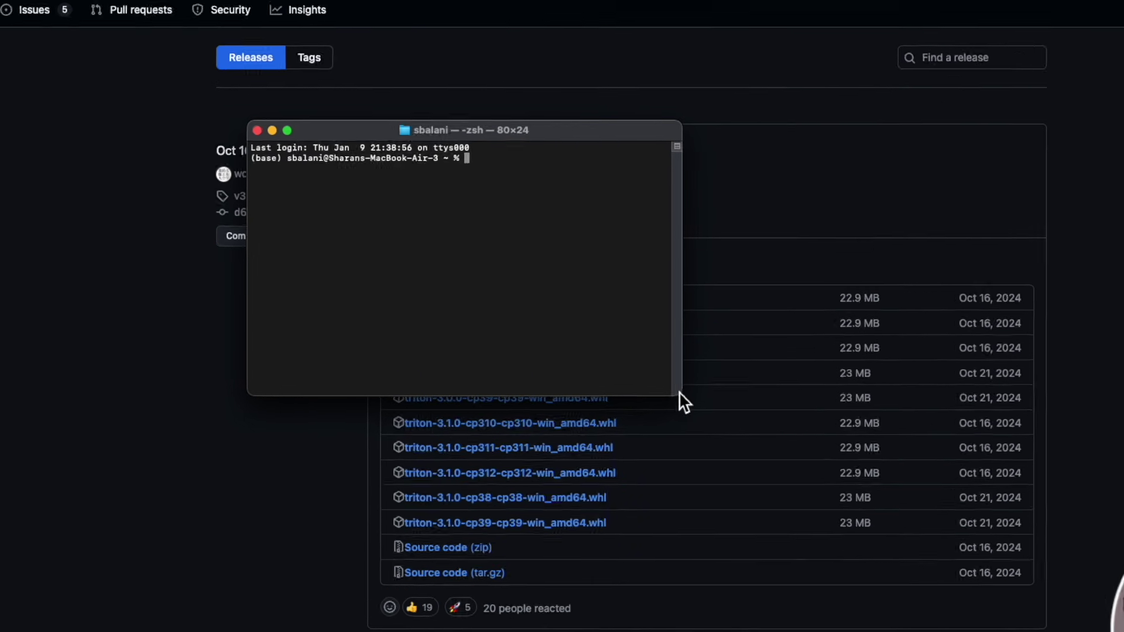
pyautogui.click(449, 178)
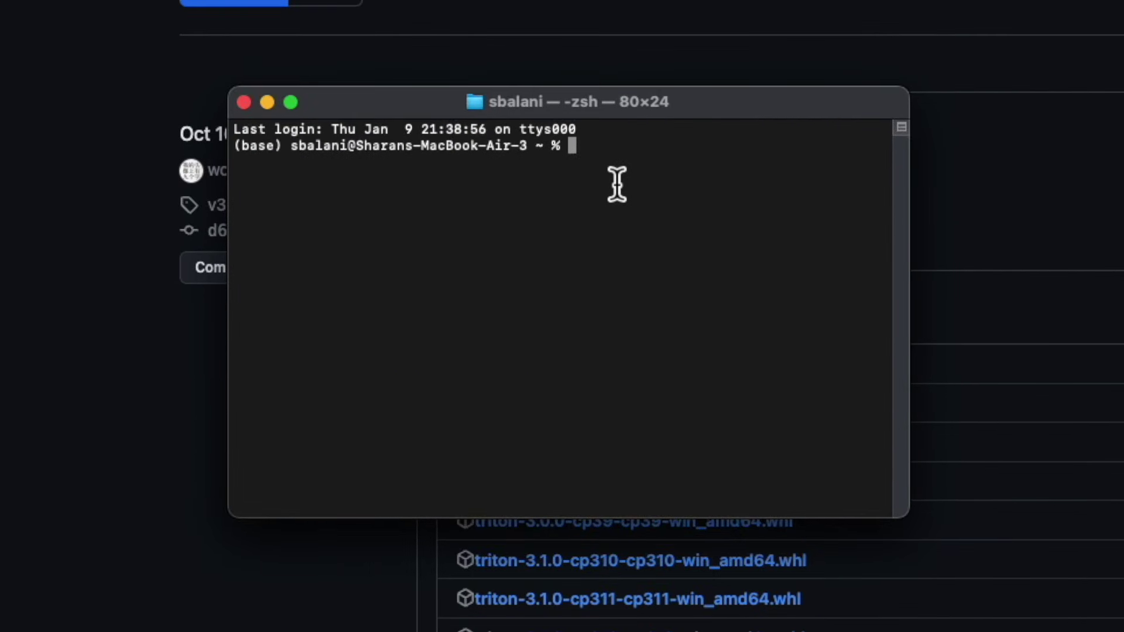
pyautogui.write('python --ver')
pyautogui.press('BackSpace')
pyautogui.write('rsion')
pyautogui.press('Return')
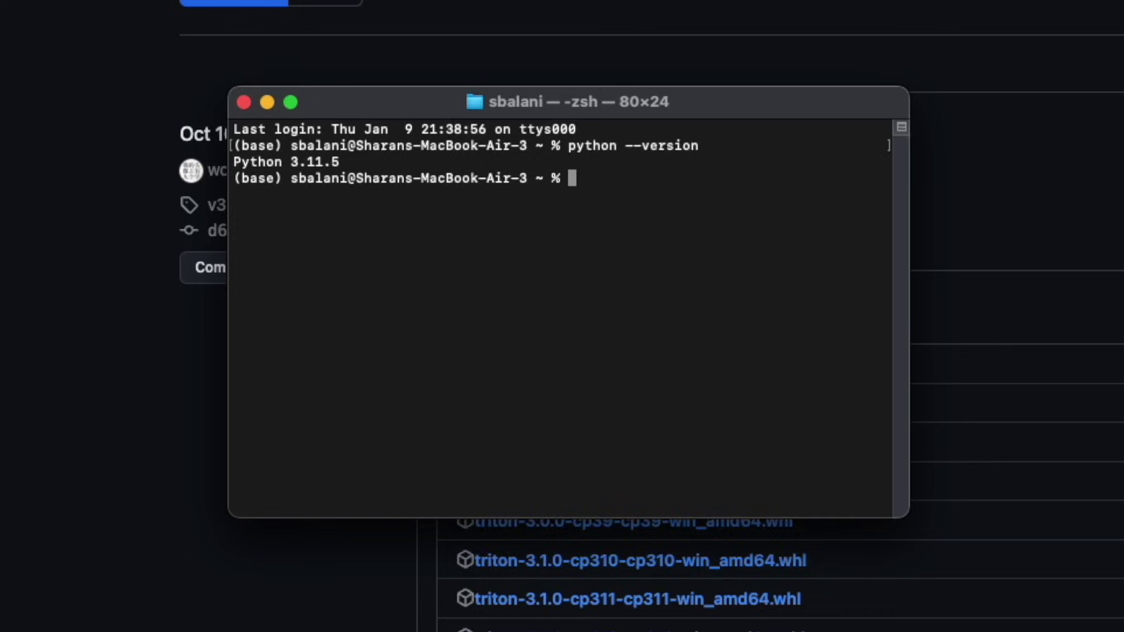
pyautogui.moveTo(292, 164); pyautogui.dragTo(354, 169)
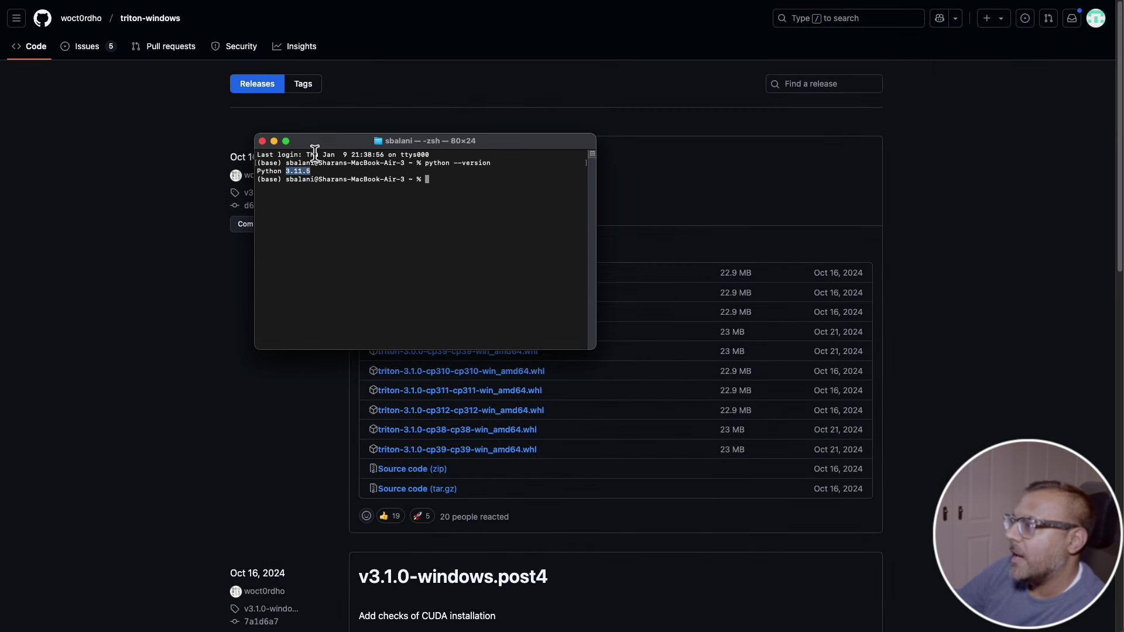
# Move the terminal to the upper right and paste nvcc --version at the prompt.
pyautogui.moveTo(367, 140); pyautogui.dragTo(711, 116)
pyautogui.click(786, 201)
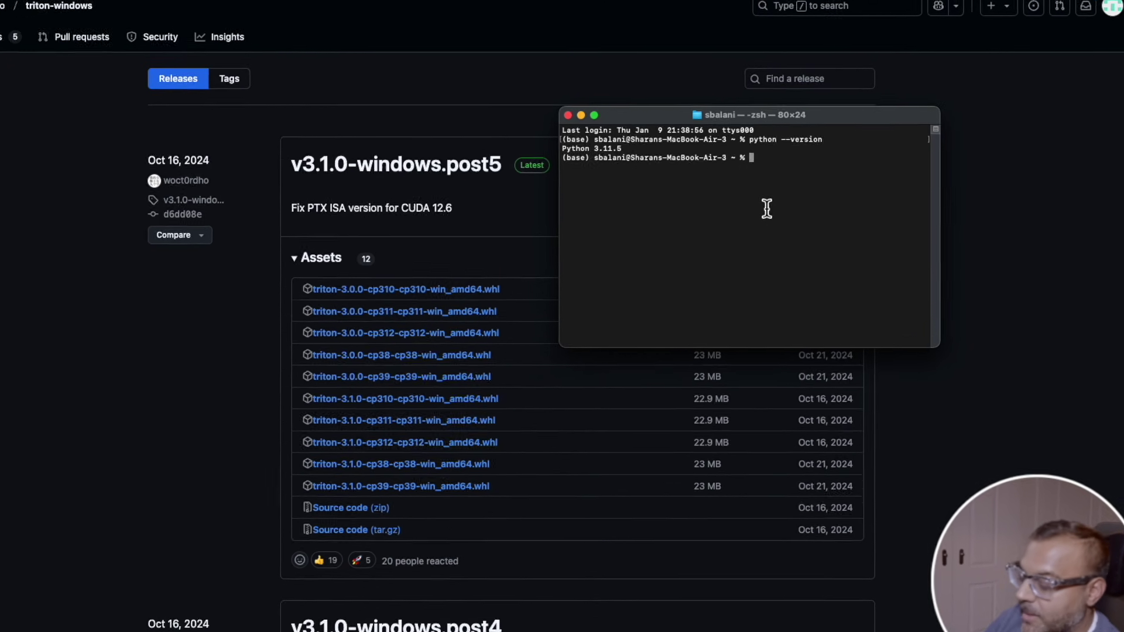
pyautogui.write('source venv/bin/activate')
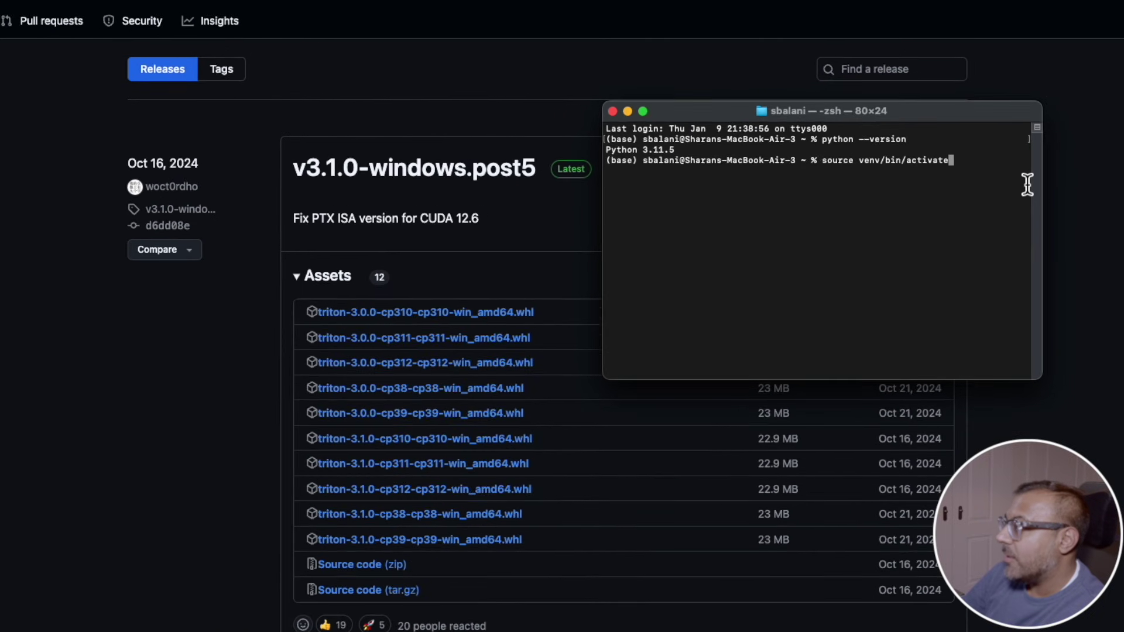
pyautogui.press('BackSpace')
pyautogui.press('BackSpace')
pyautogui.press('BackSpace')
pyautogui.press('BackSpace')
pyautogui.press('BackSpace')
pyautogui.press('BackSpace')
pyautogui.press('BackSpace')
pyautogui.press('BackSpace')
pyautogui.press('BackSpace')
pyautogui.press('BackSpace')
pyautogui.press('BackSpace')
pyautogui.press('BackSpace')
pyautogui.press('BackSpace')
pyautogui.press('BackSpace')
pyautogui.press('BackSpace')
pyautogui.press('BackSpace')
pyautogui.press('BackSpace')
pyautogui.press('BackSpace')
pyautogui.press('BackSpace')
pyautogui.press('BackSpace')
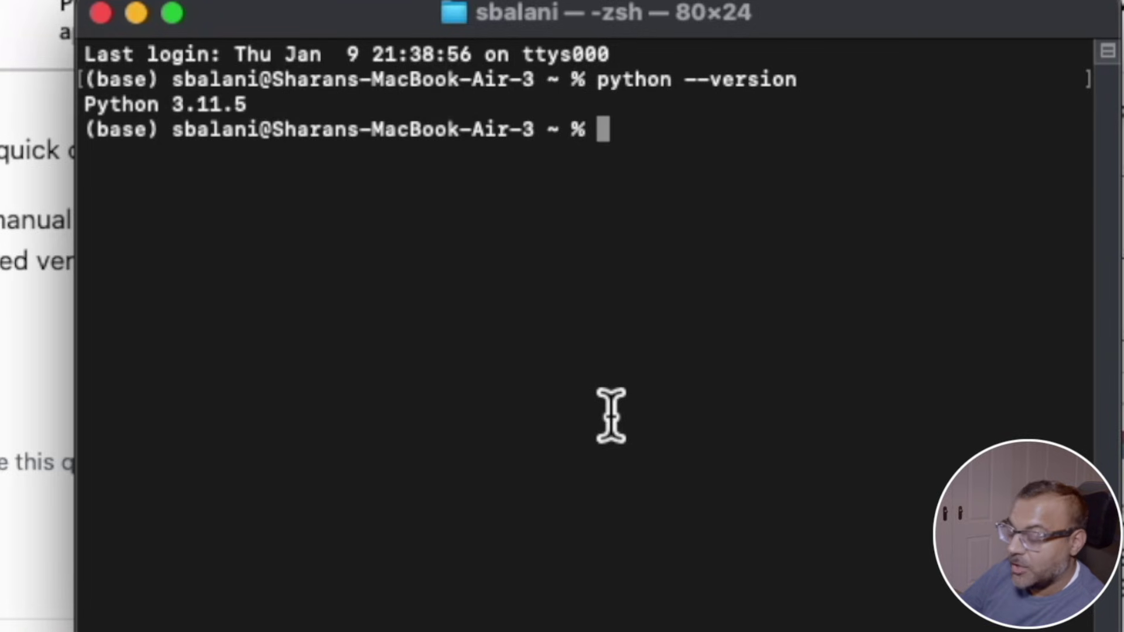
pyautogui.write('nvcc --version')
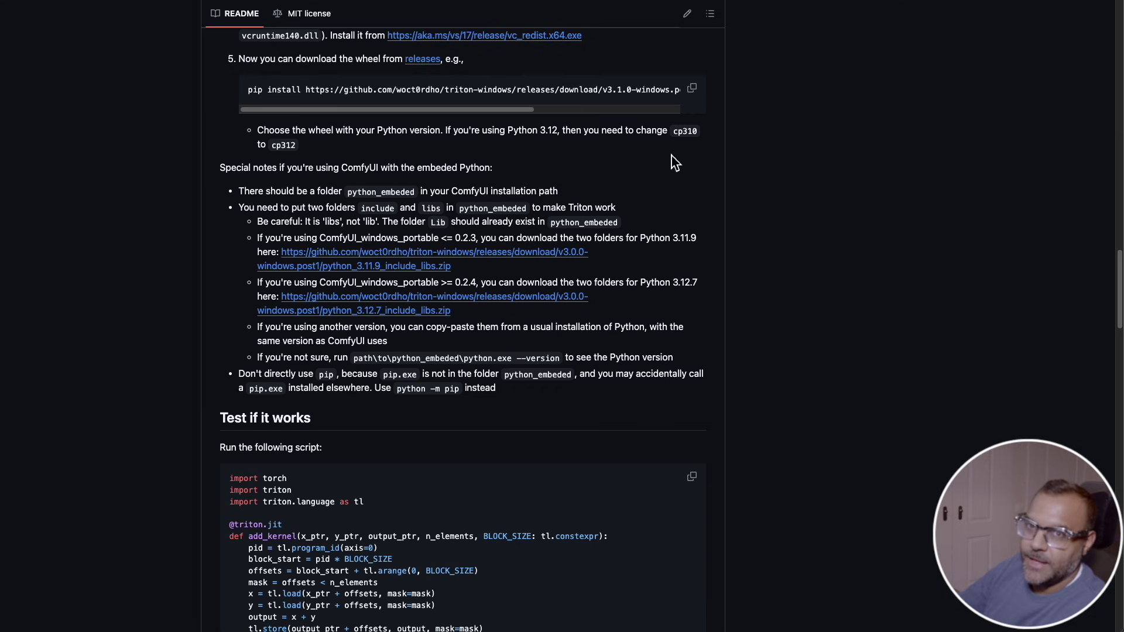
# Scroll to the README's embedded-Python notes and select the python_embeded folder name.
pyautogui.scroll(-1, 674, 163)
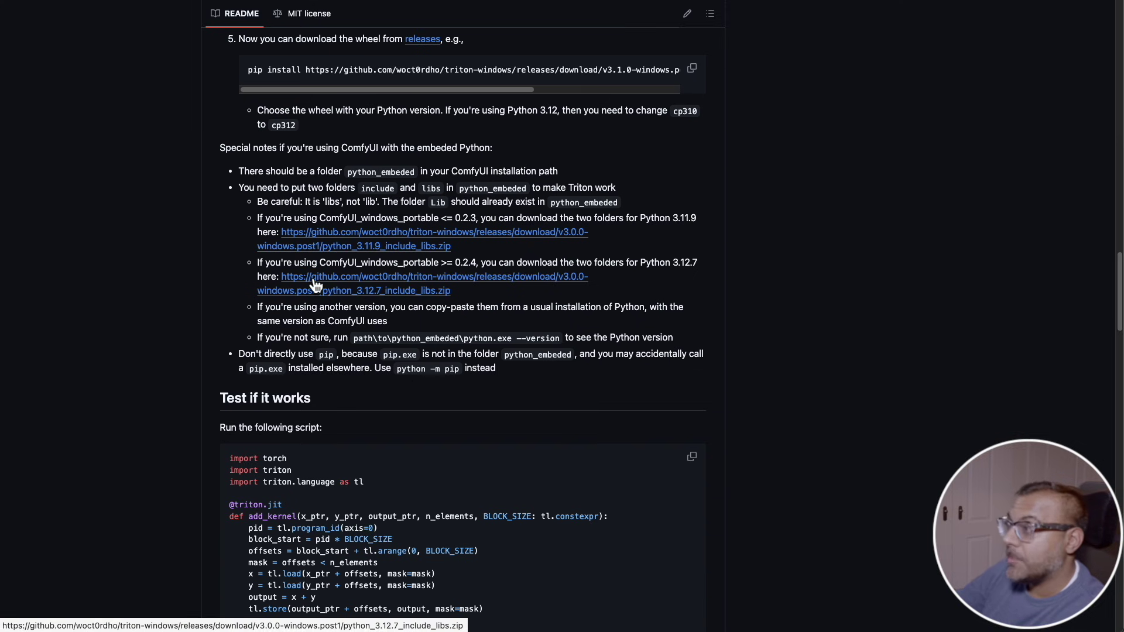
pyautogui.moveTo(461, 194); pyautogui.dragTo(528, 190)
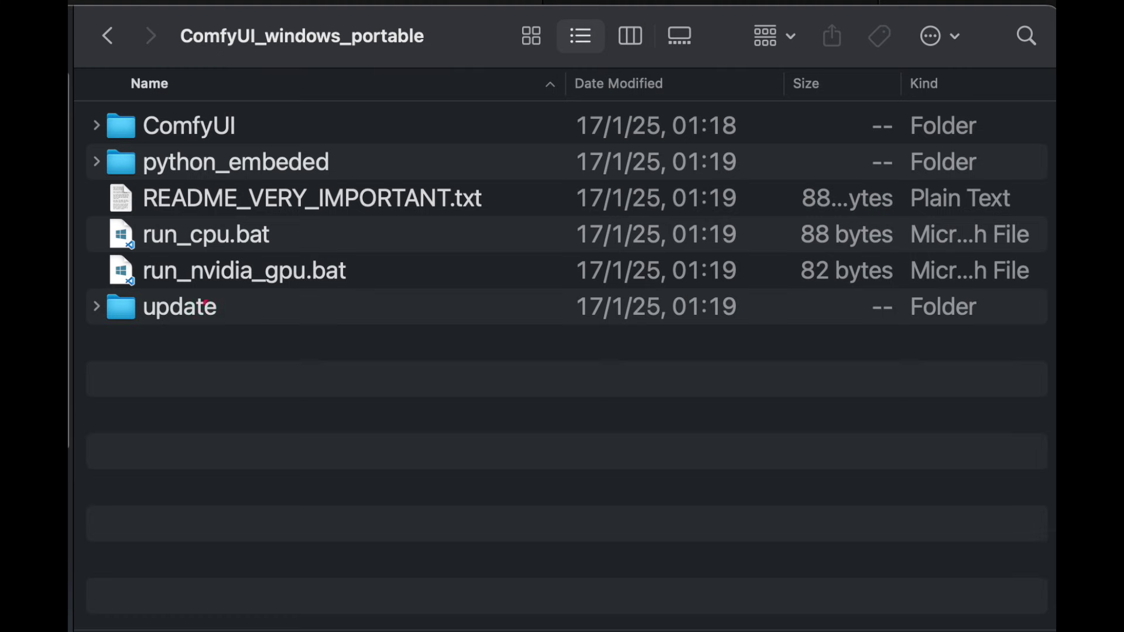
# Position the ComfyUI_windows_portable window beside the unzipped include/libs folder and select 'libs' in the README.
pyautogui.moveTo(206, 302)
pyautogui.mouseDown()
pyautogui.moveTo(176, 231)
pyautogui.moveTo(152, 222)
pyautogui.mouseUp()
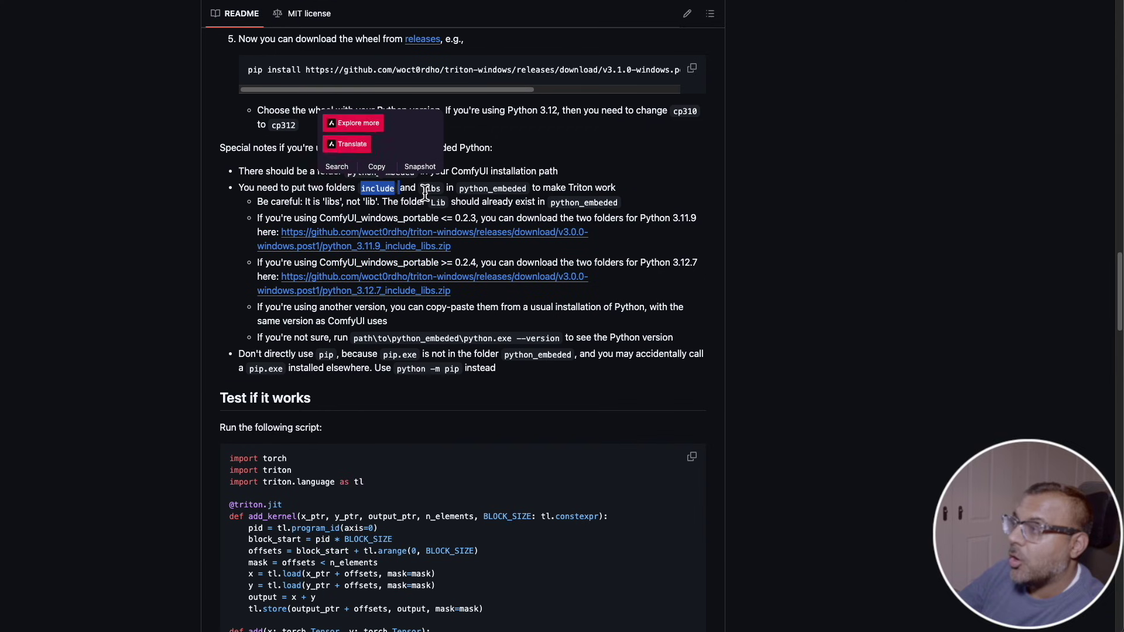
pyautogui.doubleClick(430, 188)
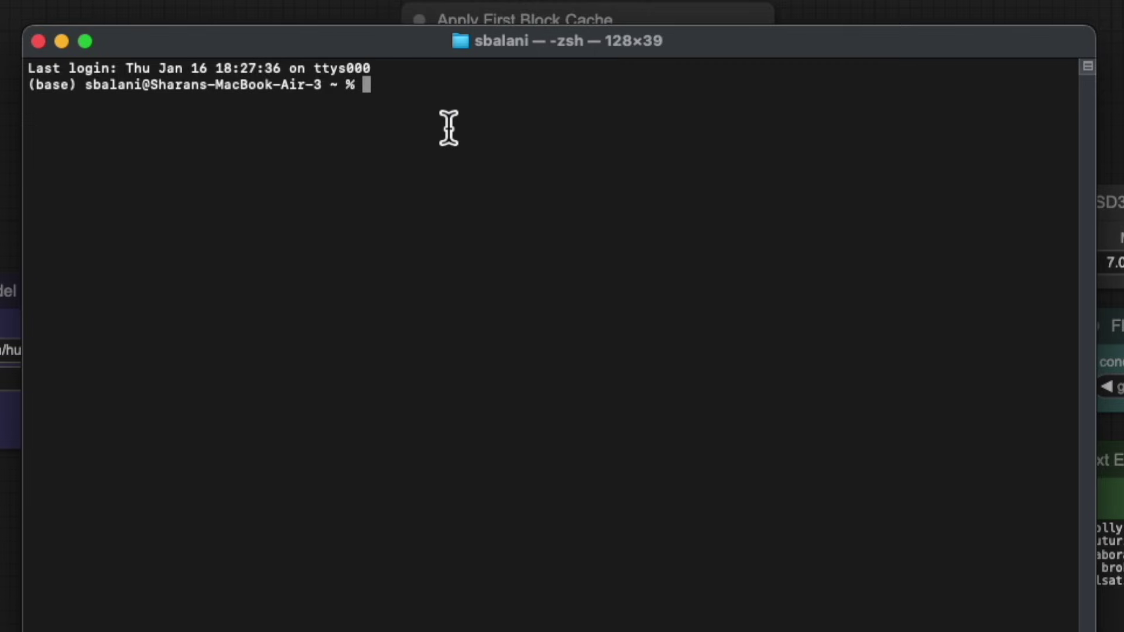
# Start the command 'python.exe -m pip install' at the Terminal prompt.
pyautogui.write('python.exe')
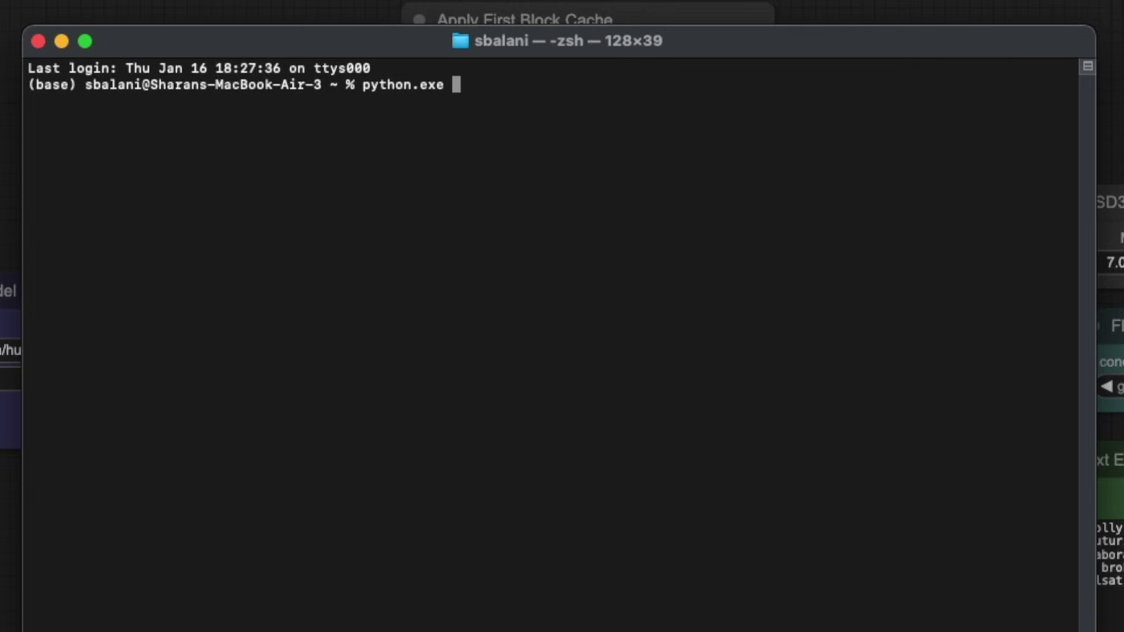
pyautogui.write(' -m pip insta')
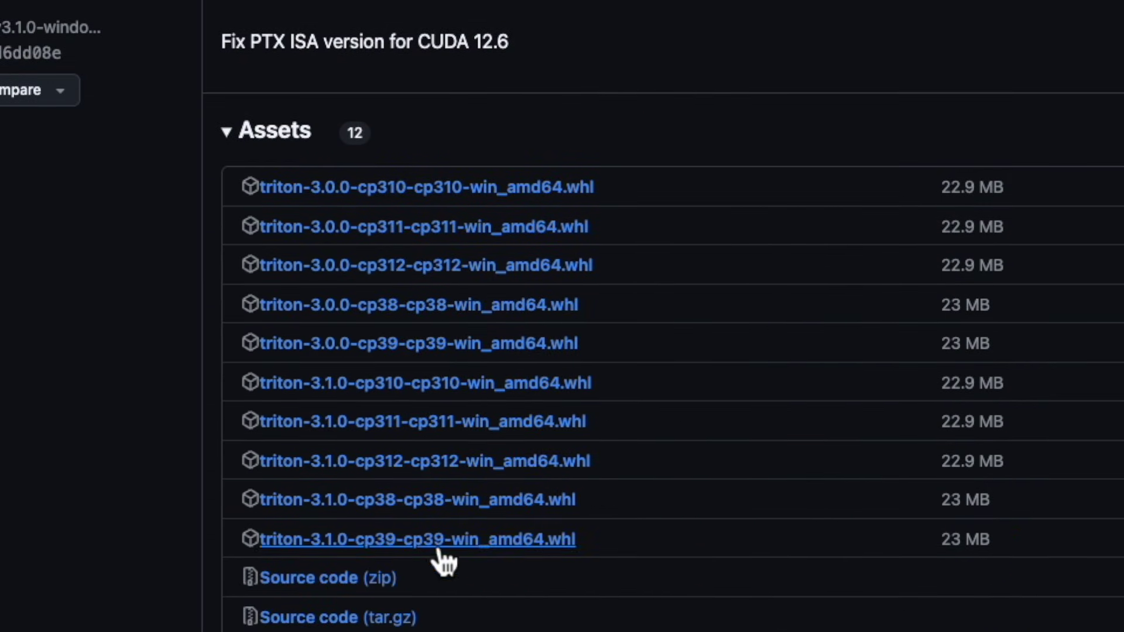
# Copy the link of the triton-3.0.0-cp311-cp311-win_amd64.whl release asset.
pyautogui.rightClick(454, 233)
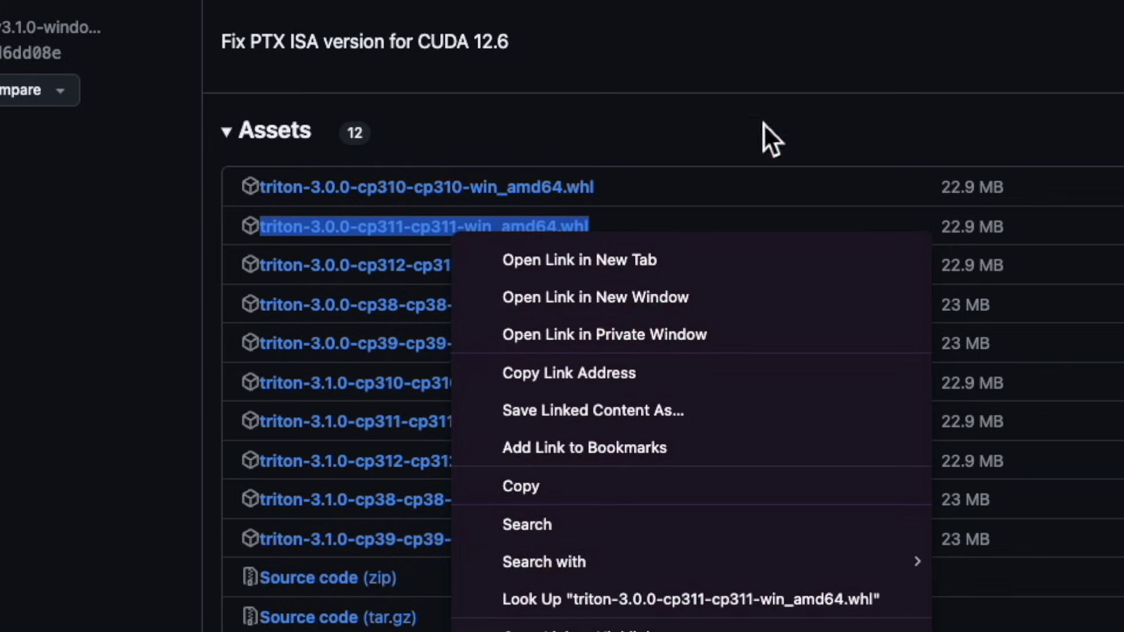